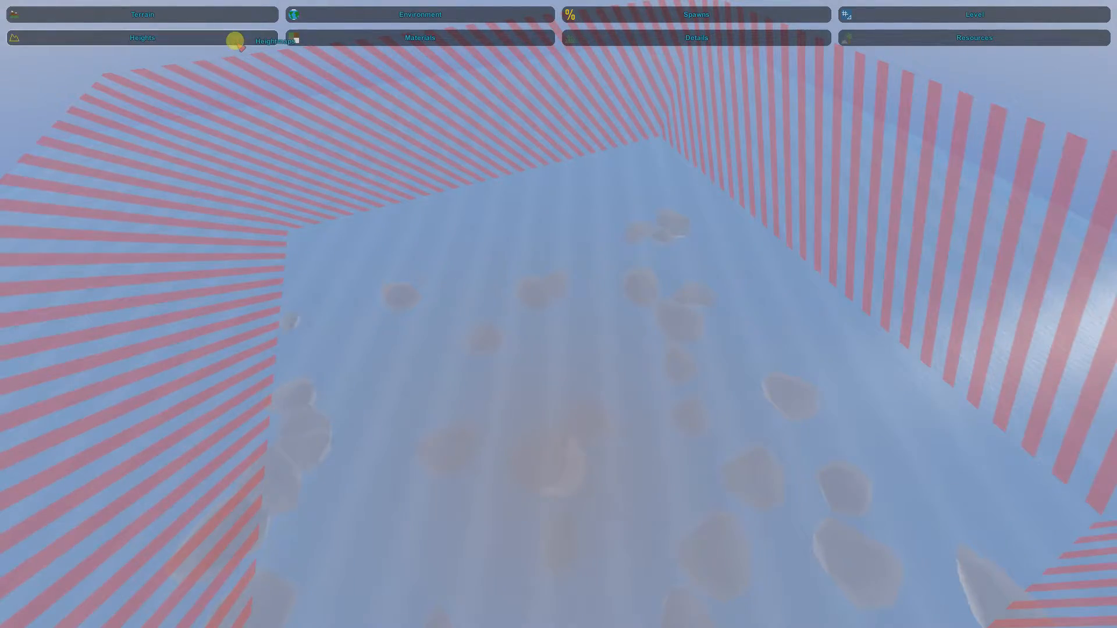
# Step: Build a round, flat-topped island in the middle of the sea with the height Flatten brush at height 0.13
pyautogui.moveTo(558, 313); pyautogui.dragTo(558, 314, button='right')
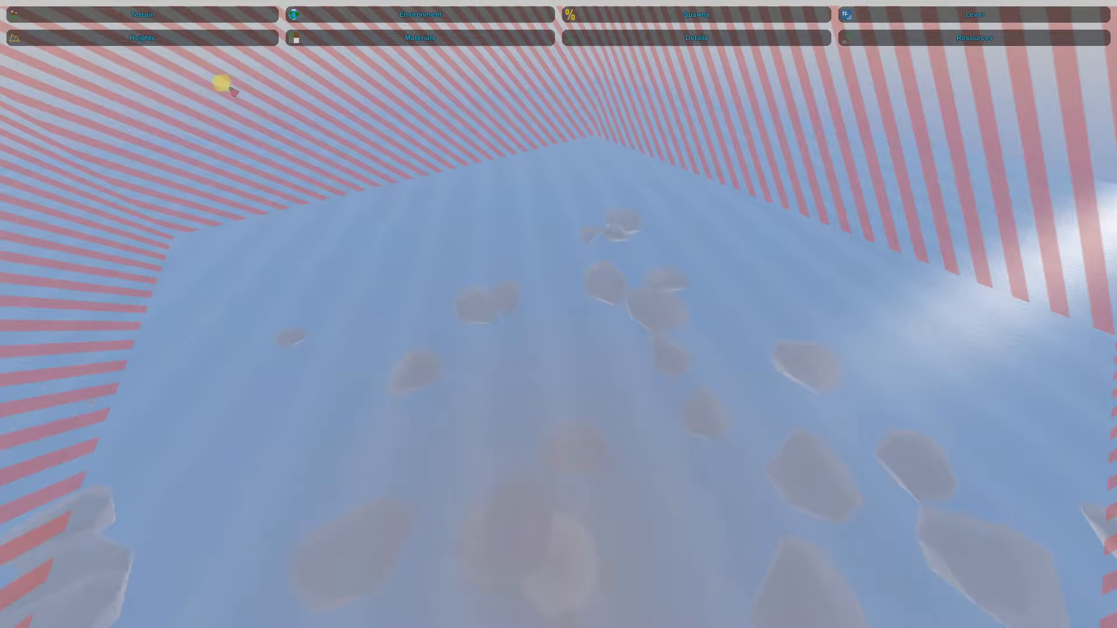
pyautogui.click(194, 41)
pyautogui.moveTo(558, 314); pyautogui.dragTo(558, 314, button='right')
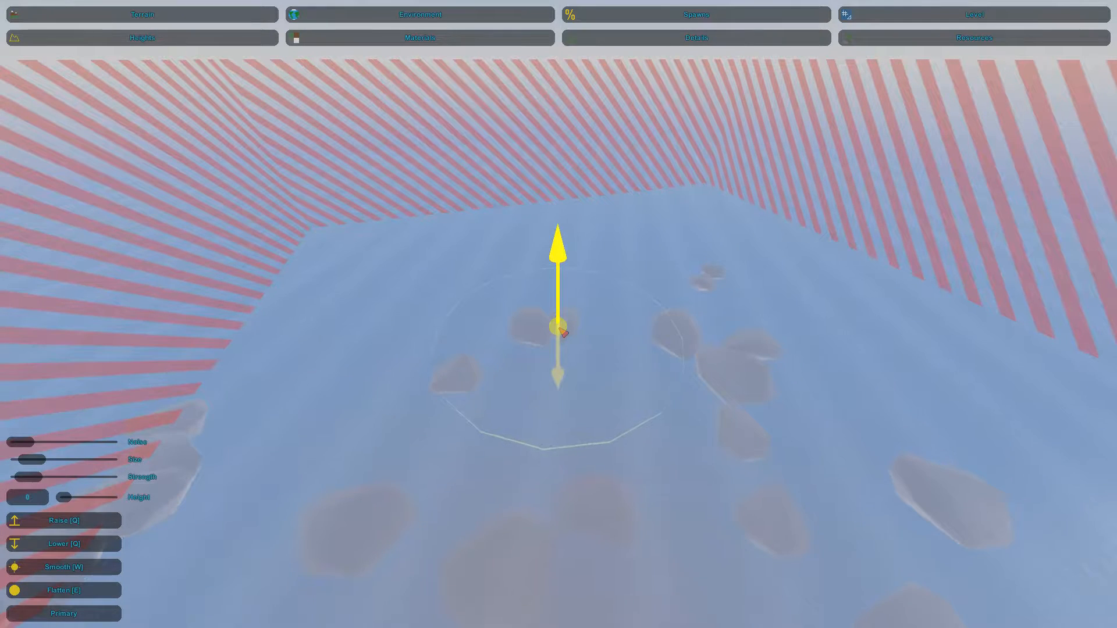
pyautogui.moveTo(562, 332); pyautogui.dragTo(562, 333)
pyautogui.press('e')
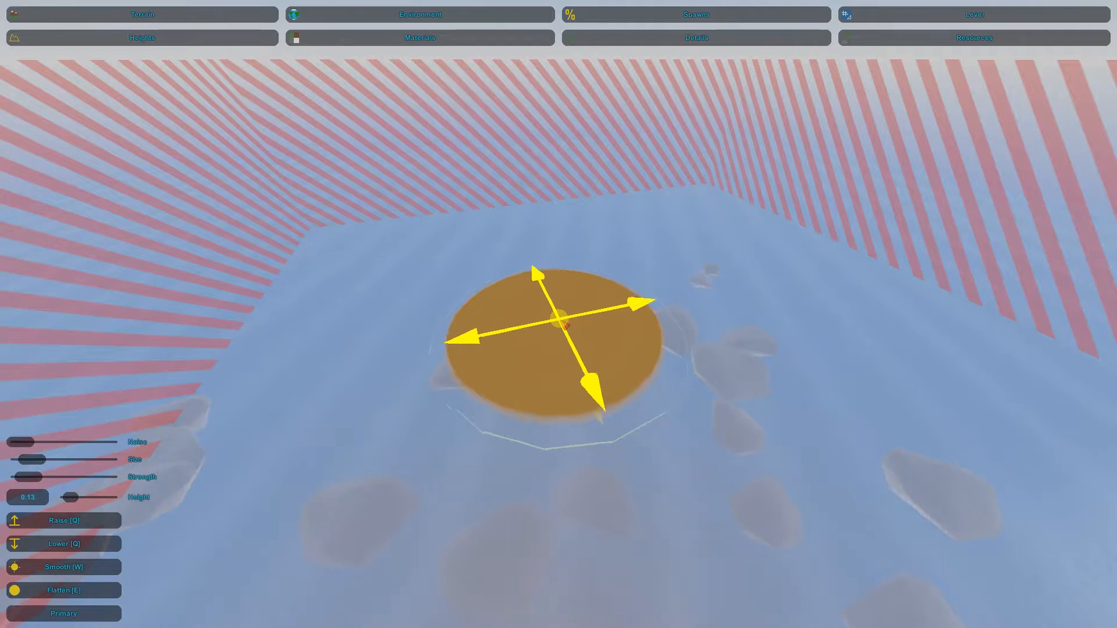
pyautogui.moveTo(562, 309)
pyautogui.mouseDown()
pyautogui.moveTo(548, 320)
pyautogui.moveTo(613, 299)
pyautogui.moveTo(599, 294)
pyautogui.moveTo(593, 341)
pyautogui.mouseUp()
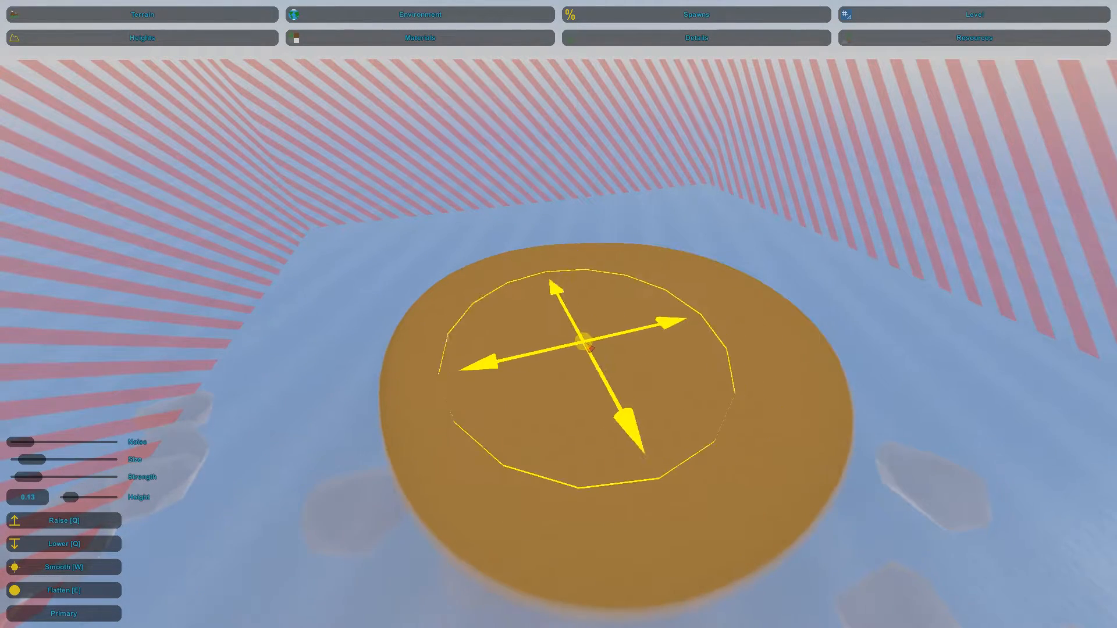
# Step: Paint a Gravel area on the island and cover its centre with Grass using a slightly larger brush
pyautogui.click(484, 39)
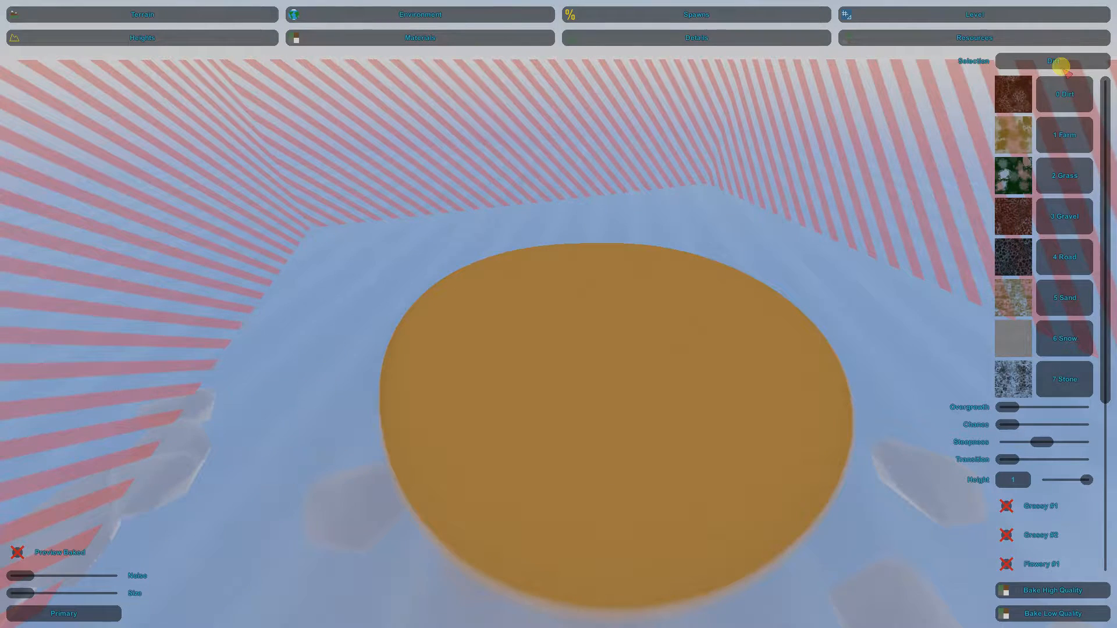
pyautogui.scroll(-3, 1051, 144)
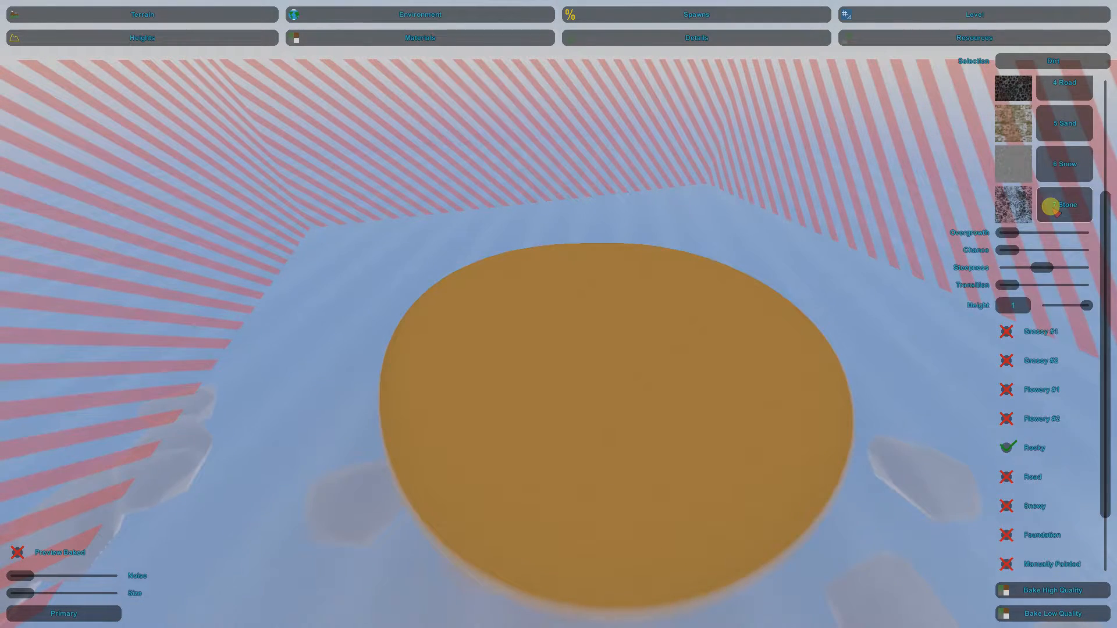
pyautogui.scroll(3, 1051, 207)
pyautogui.click(1035, 225)
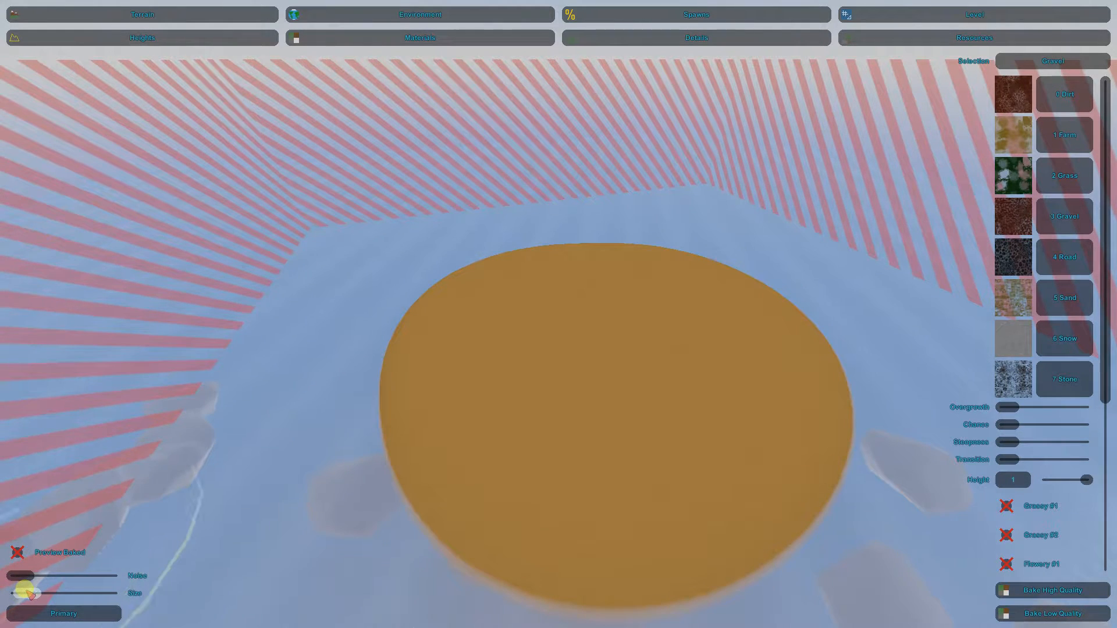
pyautogui.moveTo(713, 402)
pyautogui.mouseDown()
pyautogui.moveTo(673, 339)
pyautogui.moveTo(574, 376)
pyautogui.moveTo(679, 317)
pyautogui.moveTo(647, 304)
pyautogui.mouseUp()
pyautogui.moveTo(702, 326)
pyautogui.mouseDown()
pyautogui.moveTo(653, 386)
pyautogui.moveTo(553, 372)
pyautogui.moveTo(591, 349)
pyautogui.mouseUp()
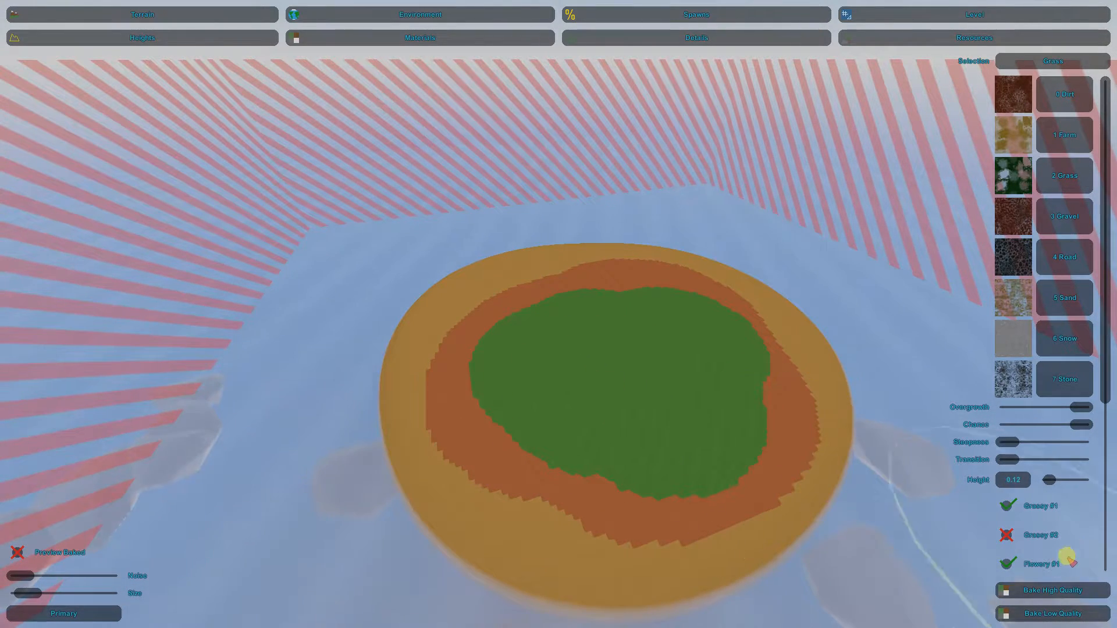
# Step: Bake the terrain materials in high quality, then bake the grass and flower details over the island
pyautogui.click(1029, 589)
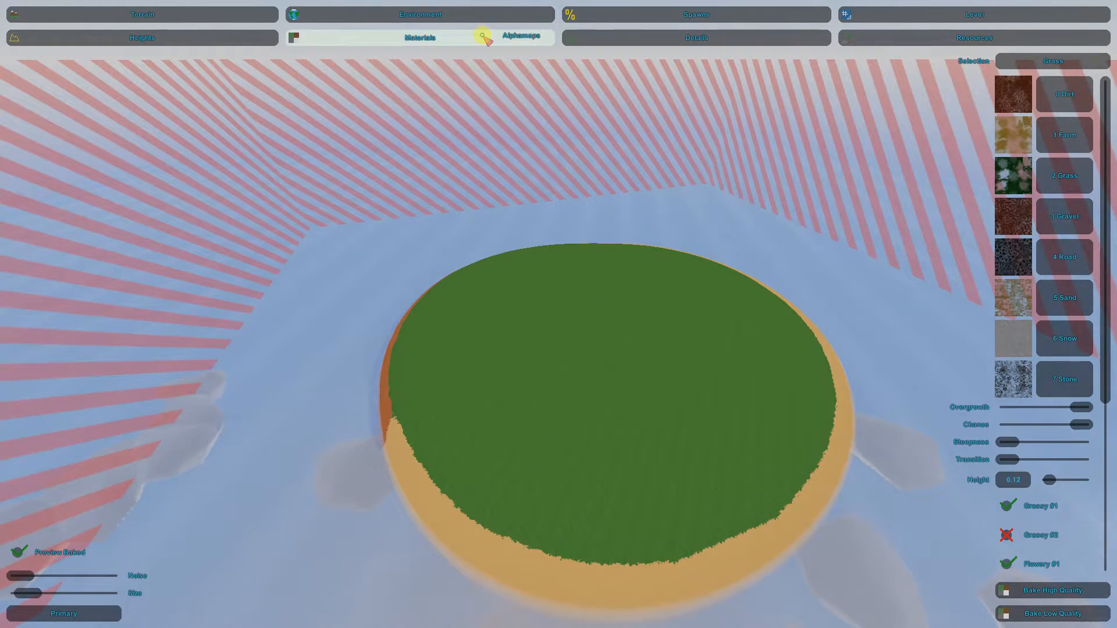
pyautogui.click(481, 35)
pyautogui.click(666, 36)
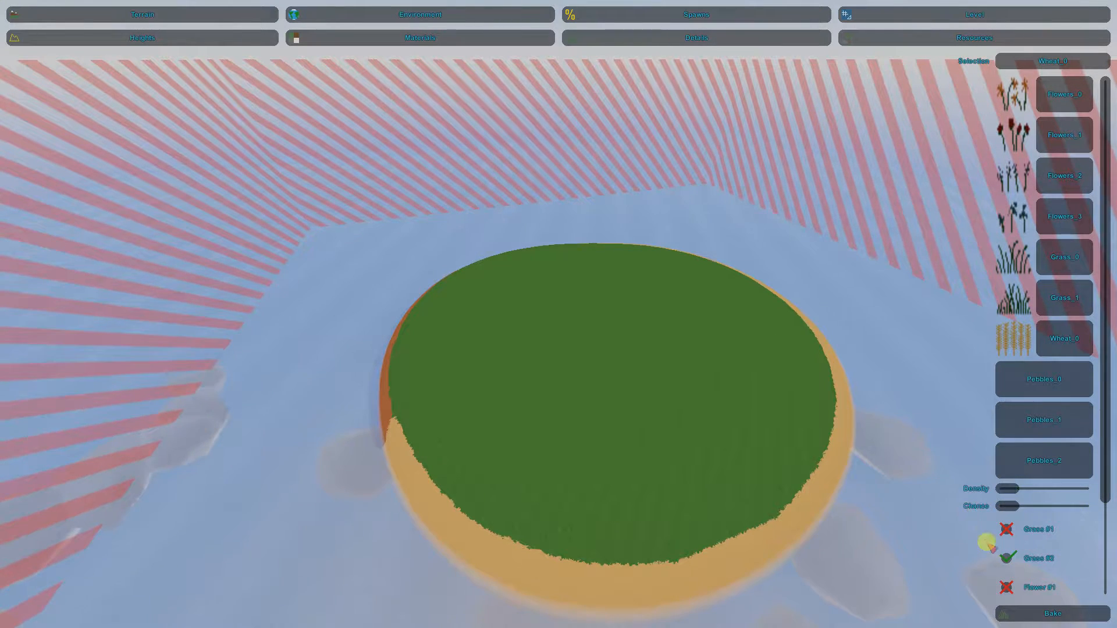
pyautogui.scroll(10, 557, 314)
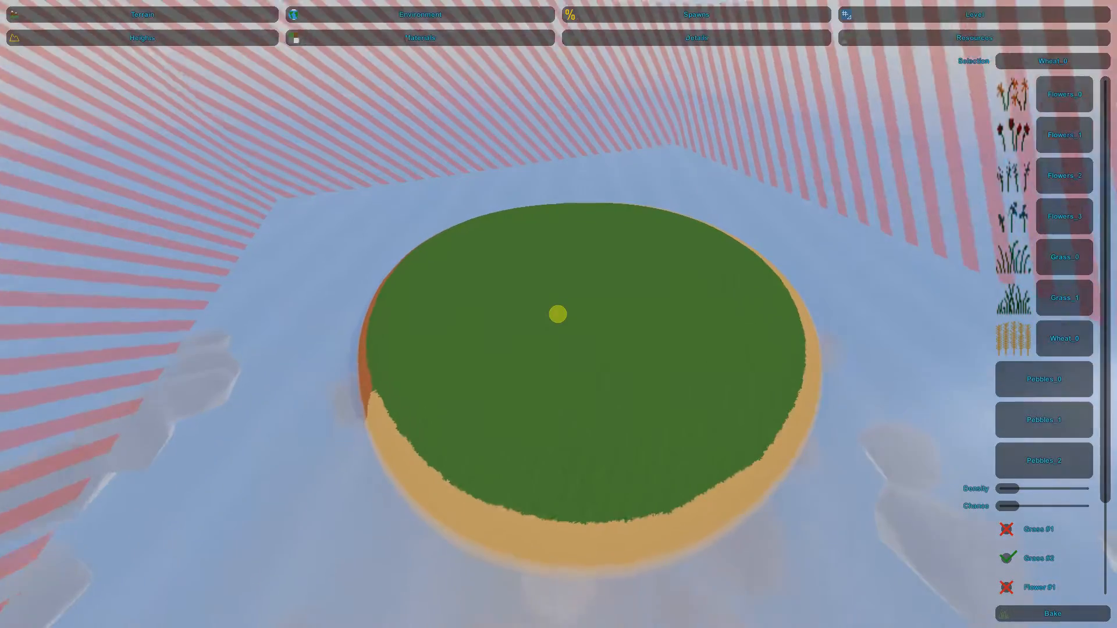
pyautogui.press('w')
pyautogui.moveTo(558, 314); pyautogui.dragTo(559, 314, button='right')
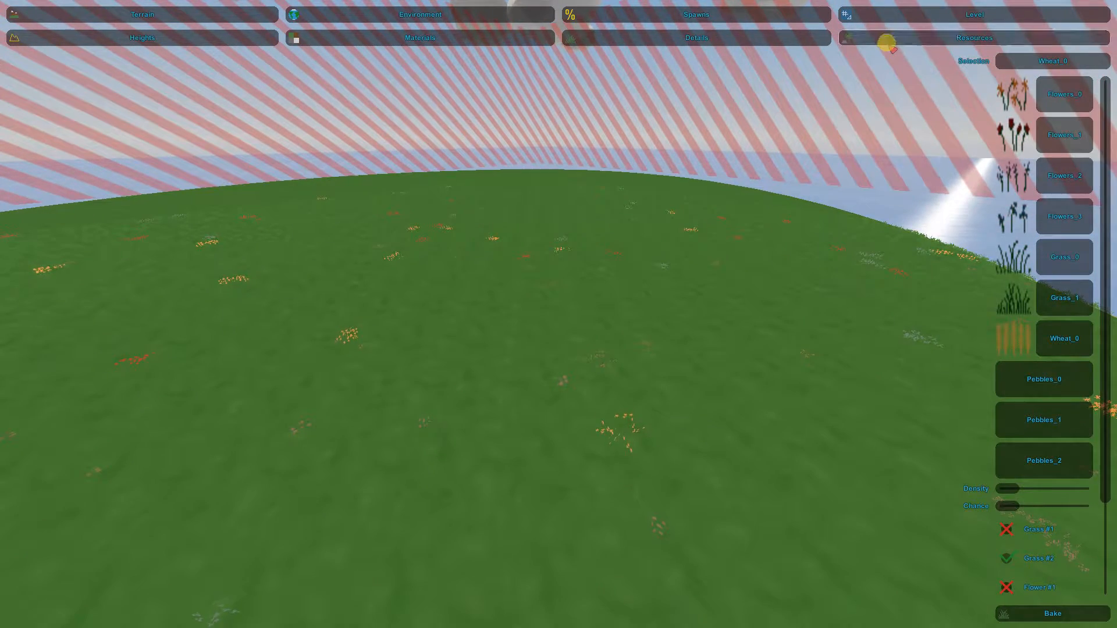
# Step: Populate the island with trees by baking the resources globally
pyautogui.click(886, 41)
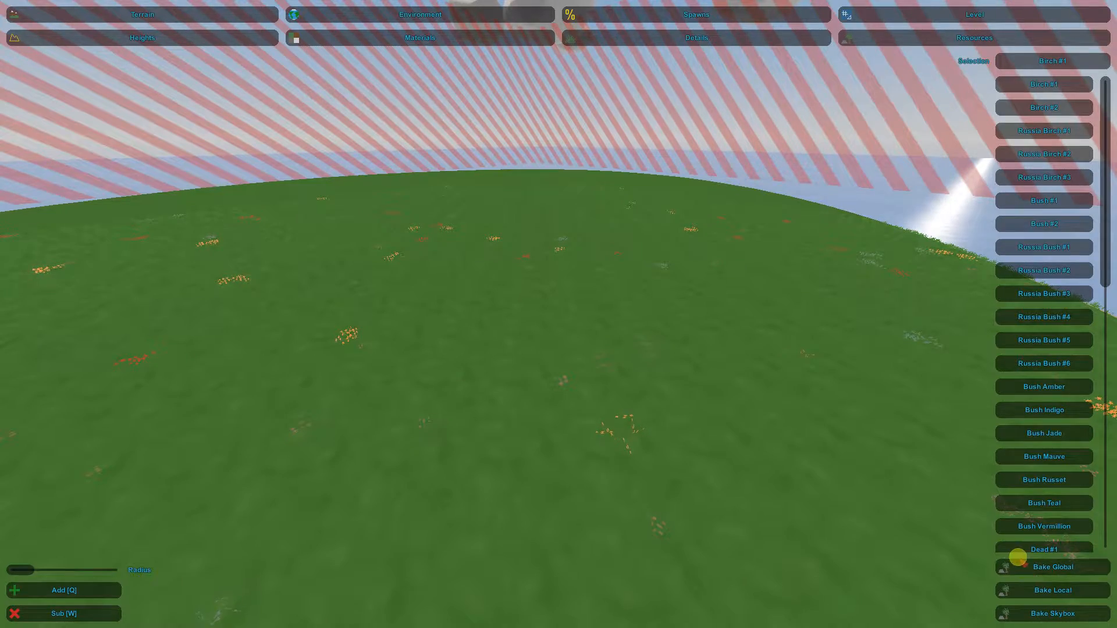
pyautogui.click(1008, 587)
pyautogui.moveTo(557, 313)
pyautogui.mouseDown(button='right')
pyautogui.moveTo(572, 318)
pyautogui.moveTo(559, 314)
pyautogui.mouseUp(button='right')
pyautogui.click(1076, 571)
pyautogui.press('s')
pyautogui.press('w')
# Step: Enlarge the resource brush radius to its maximum, clear a tree from the meadow and plant Birch #1 there
pyautogui.moveTo(20, 570); pyautogui.dragTo(107, 570)
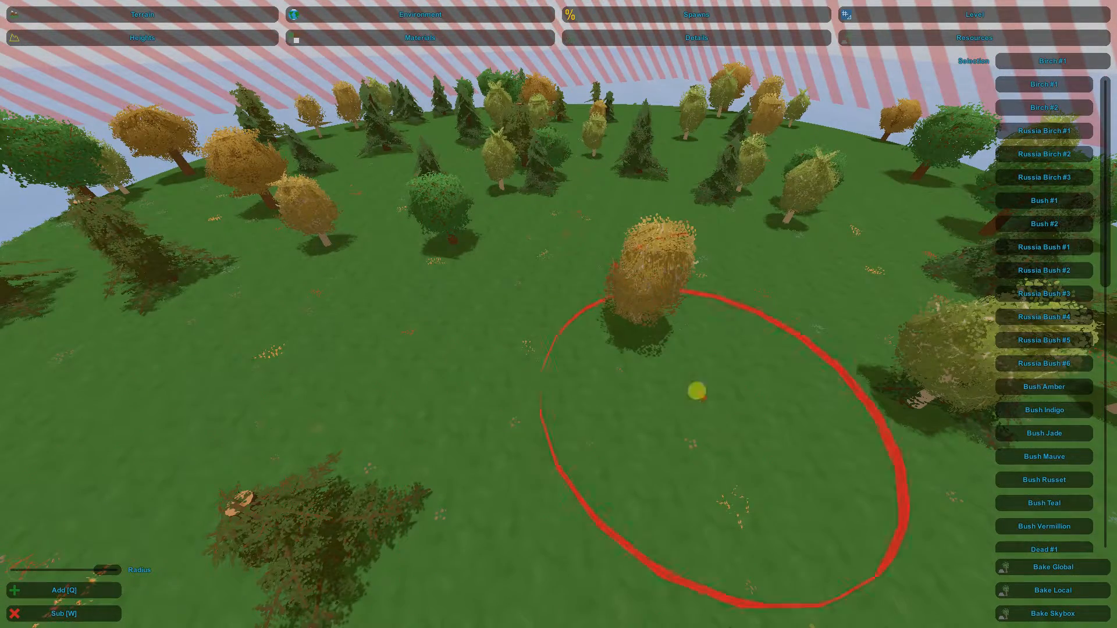
pyautogui.moveTo(653, 329); pyautogui.dragTo(558, 314, button='right')
pyautogui.press('s')
pyautogui.press('w')
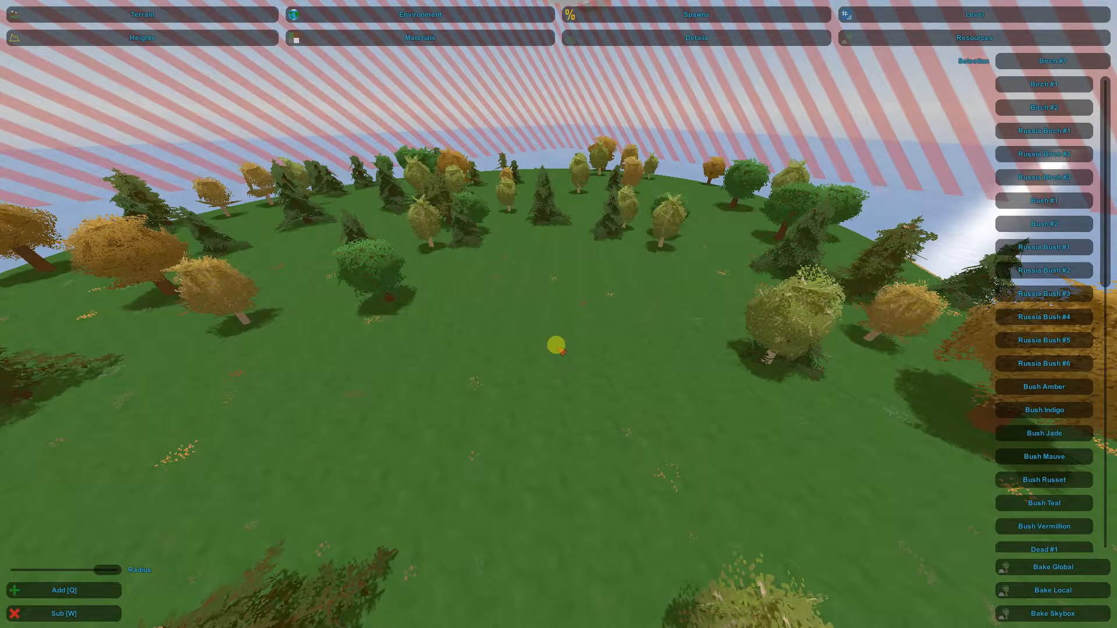
pyautogui.click(425, 347)
pyautogui.moveTo(424, 348); pyautogui.dragTo(558, 315, button='right')
pyautogui.press('s')
pyautogui.press('w')
# Step: Leave resource editing and save the level
pyautogui.click(907, 32)
pyautogui.press('s')
pyautogui.press('w')
pyautogui.press('Escape')
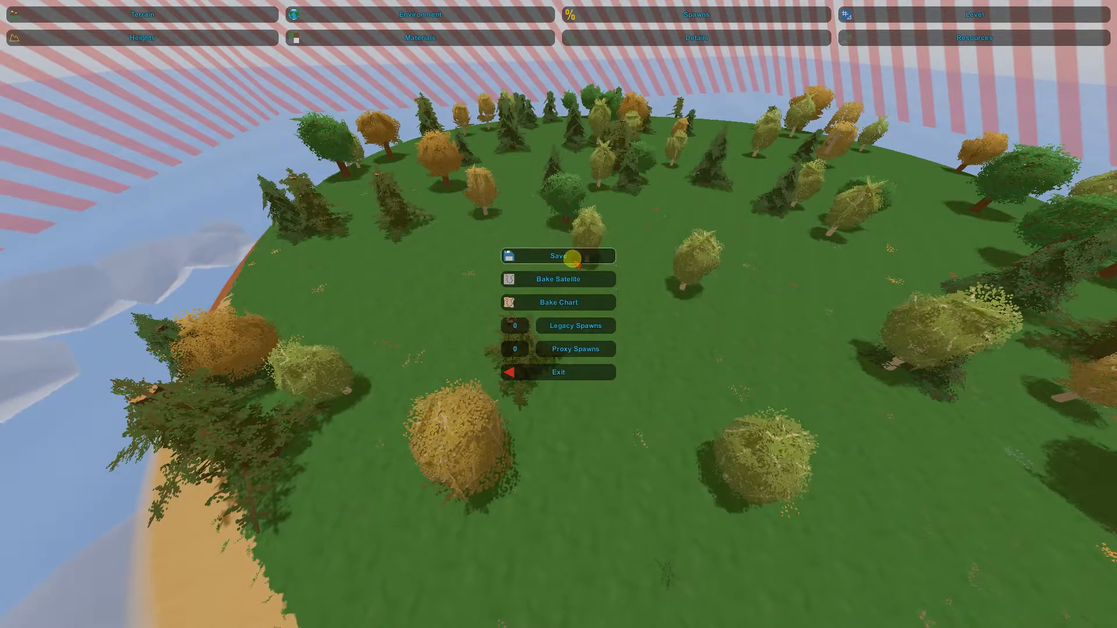
pyautogui.click(573, 257)
pyautogui.click(467, 22)
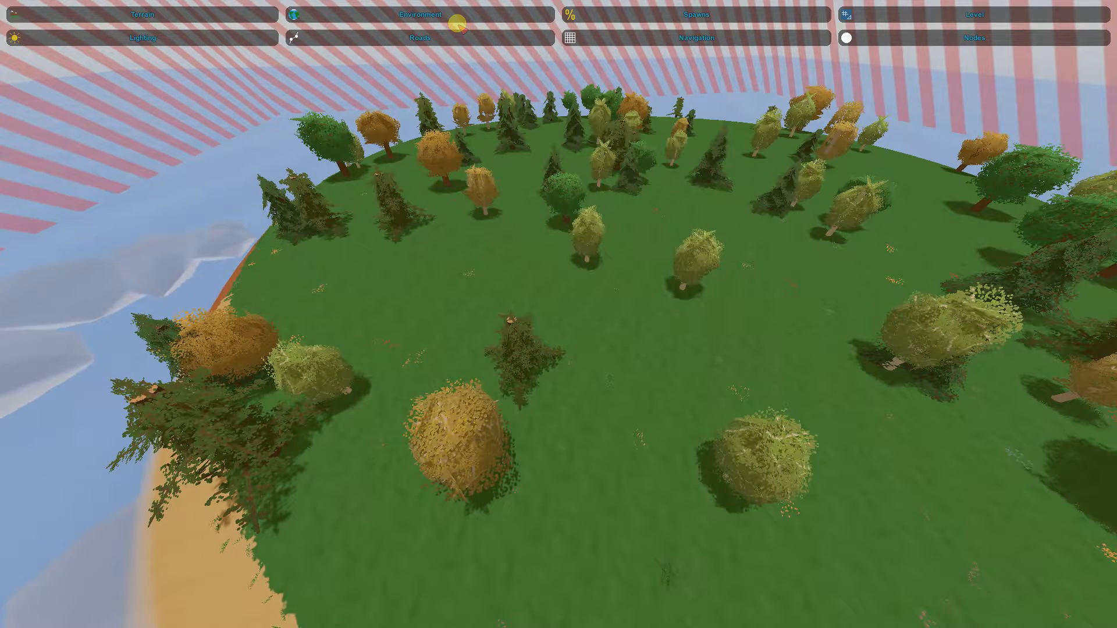
pyautogui.press('Escape')
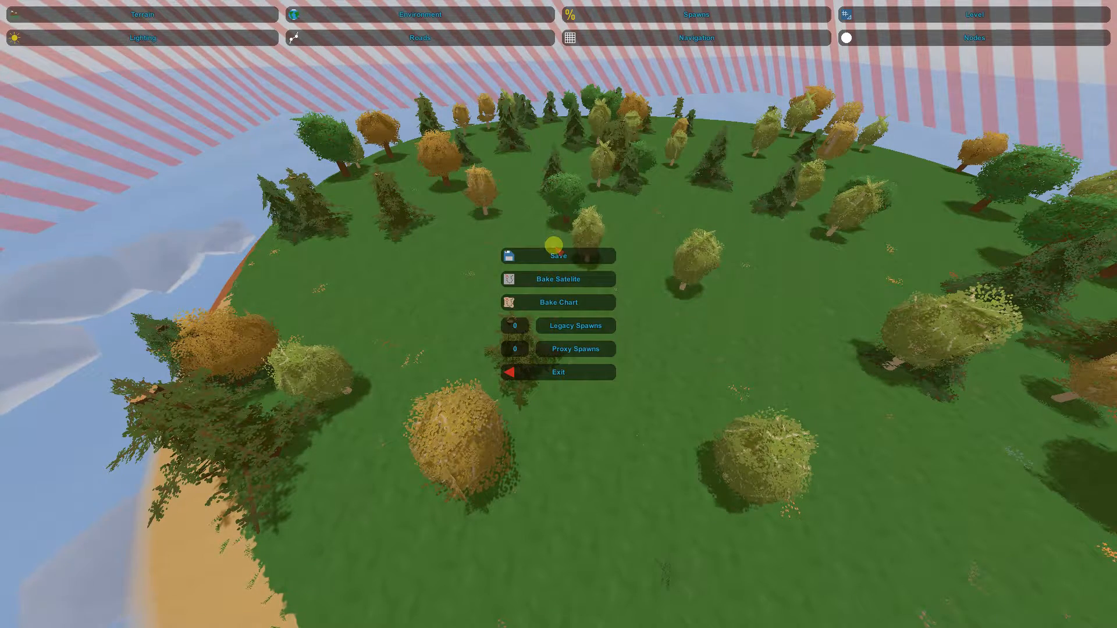
pyautogui.press('Escape')
pyautogui.click(487, 37)
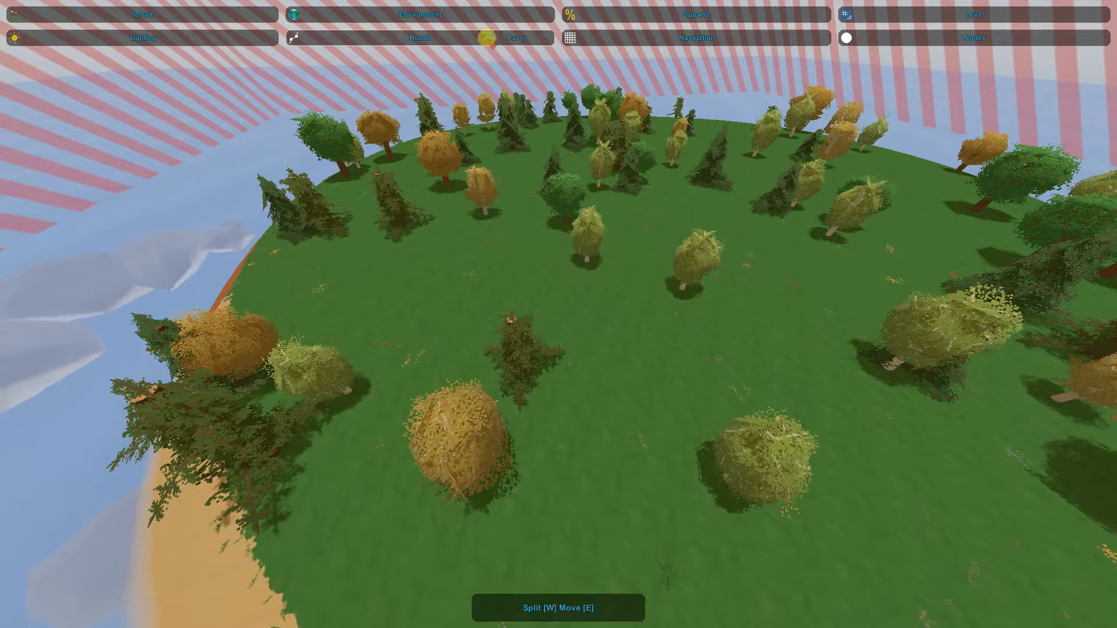
pyautogui.click(317, 13)
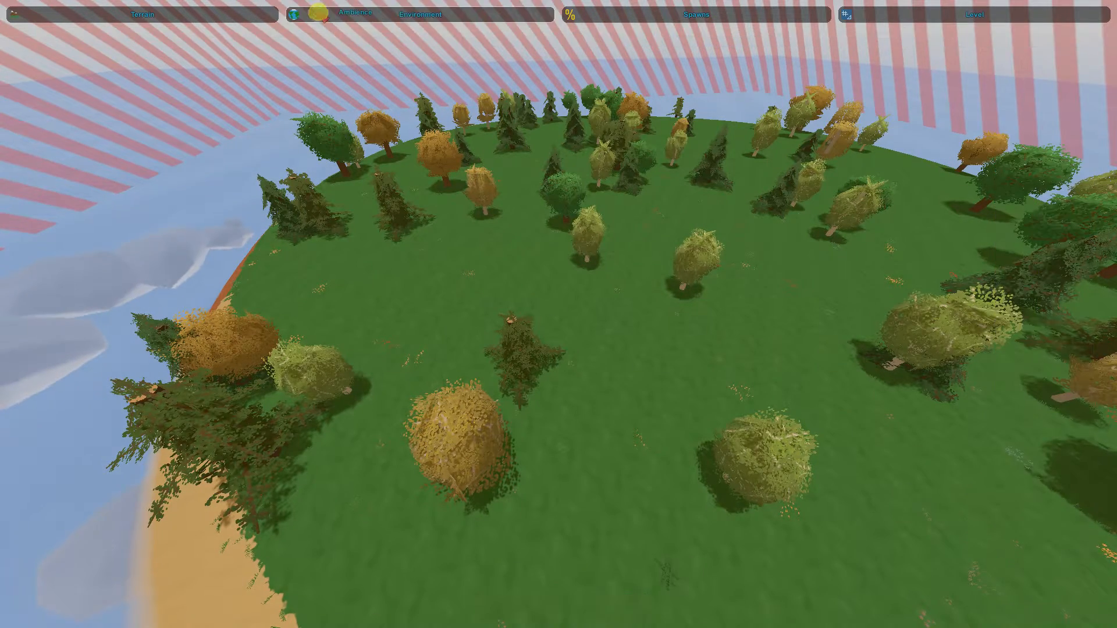
# Step: Set the Top Sky lighting colour to pure red, with green and blue at 0
pyautogui.click(249, 40)
pyautogui.moveTo(249, 39); pyautogui.dragTo(558, 314, button='right')
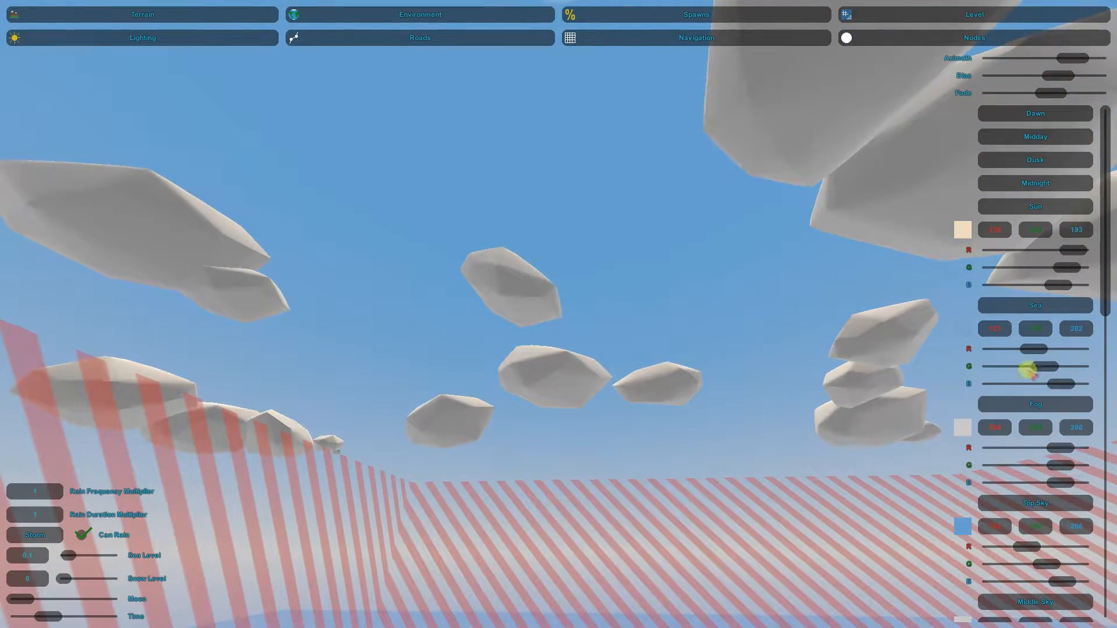
pyautogui.moveTo(1062, 249); pyautogui.dragTo(669, 379, button='right')
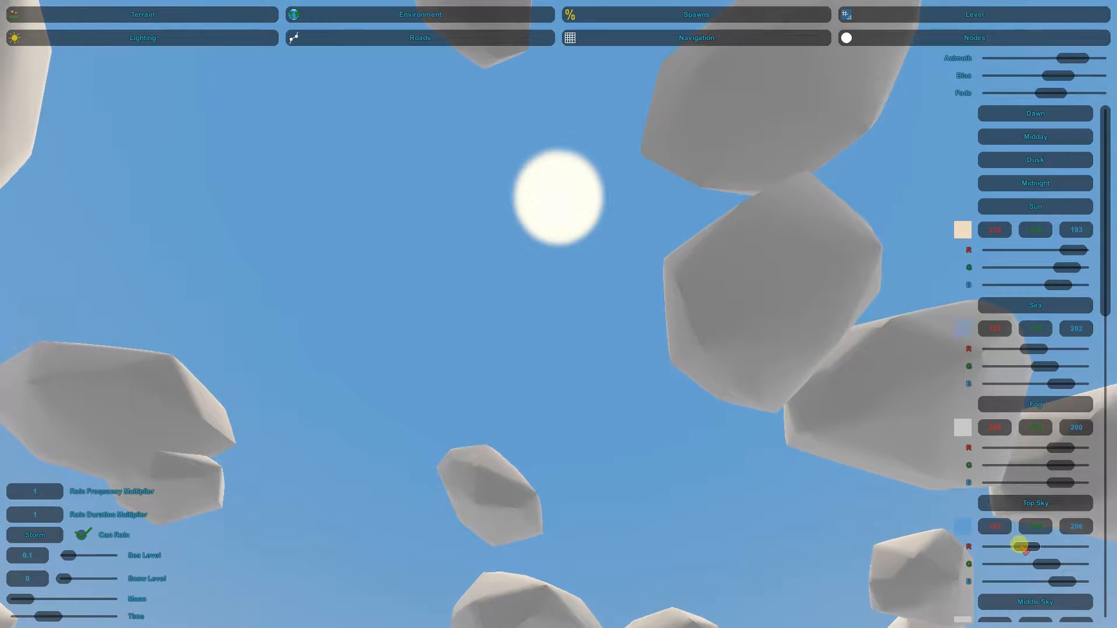
pyautogui.moveTo(1019, 545); pyautogui.dragTo(999, 564)
pyautogui.moveTo(1062, 581); pyautogui.dragTo(987, 585)
# Step: Adjust the Sea lighting colour to a deeper blue by lowering its red value
pyautogui.moveTo(832, 549); pyautogui.dragTo(559, 315, button='right')
pyautogui.press('w')
pyautogui.moveTo(1035, 361)
pyautogui.mouseDown()
pyautogui.moveTo(1010, 365)
pyautogui.moveTo(1007, 349)
pyautogui.moveTo(1023, 366)
pyautogui.mouseUp()
pyautogui.moveTo(782, 368); pyautogui.dragTo(557, 314, button='right')
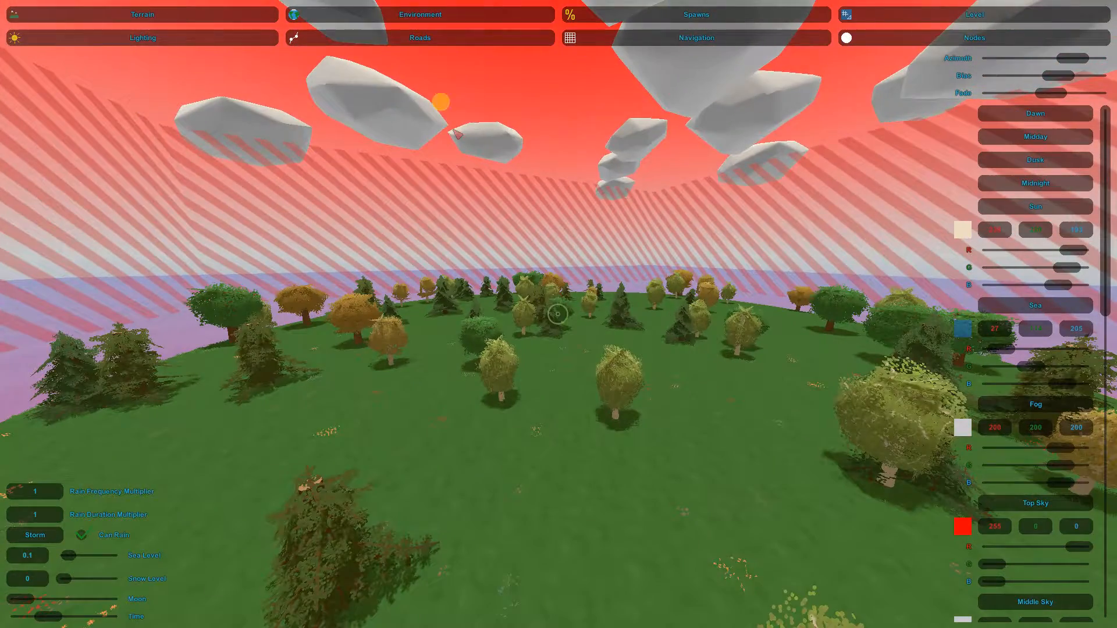
# Step: Switch to road editing and save the level
pyautogui.click(407, 37)
pyautogui.moveTo(481, 113); pyautogui.dragTo(558, 315, button='right')
pyautogui.moveTo(628, 140); pyautogui.dragTo(559, 314, button='right')
pyautogui.press('Escape')
pyautogui.click(550, 256)
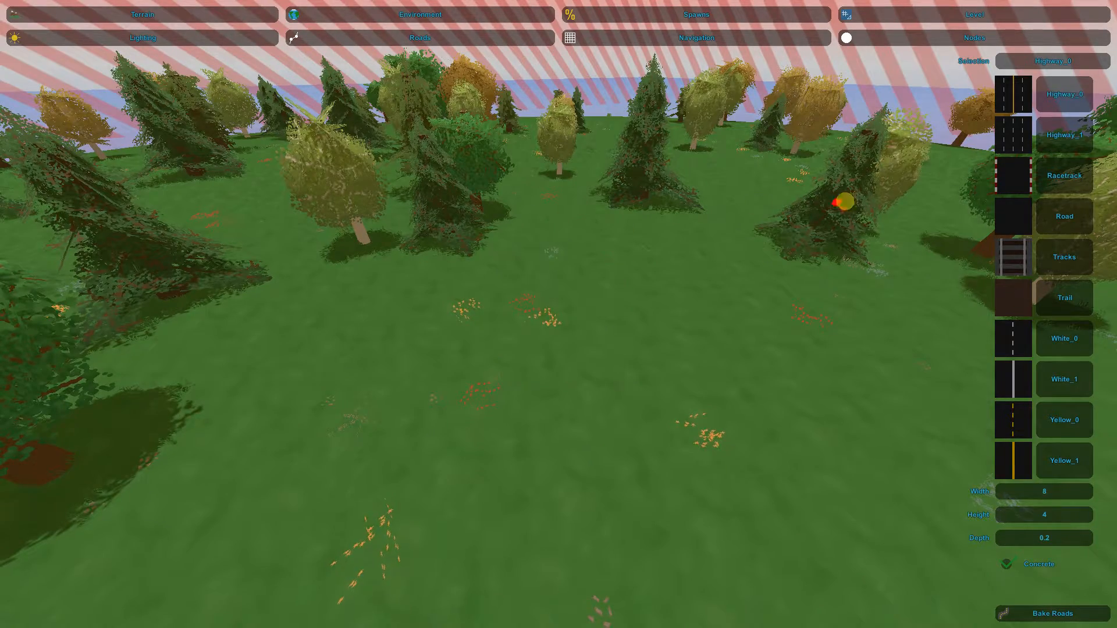
# Step: Lay a straight two-node Highway_1 road on the open grass between the trees and bake it
pyautogui.click(1064, 132)
pyautogui.moveTo(1063, 132); pyautogui.dragTo(559, 314, button='right')
pyautogui.click(496, 320)
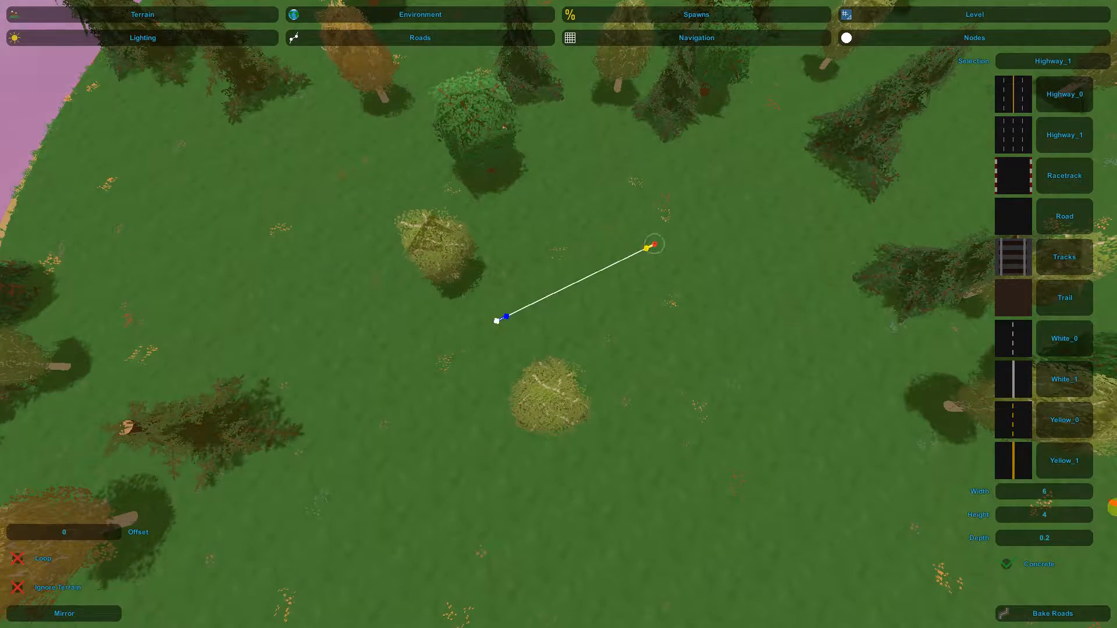
pyautogui.click(1069, 614)
pyautogui.moveTo(559, 315); pyautogui.dragTo(559, 314, button='right')
pyautogui.press('w')
pyautogui.press('Escape')
pyautogui.press('Escape')
# Step: Add three more nodes to the highway to give it a bent, zigzag course, then bake the roads again
pyautogui.press('s')
pyautogui.moveTo(562, 274); pyautogui.dragTo(559, 314, button='right')
pyautogui.click(543, 328)
pyautogui.click(710, 145)
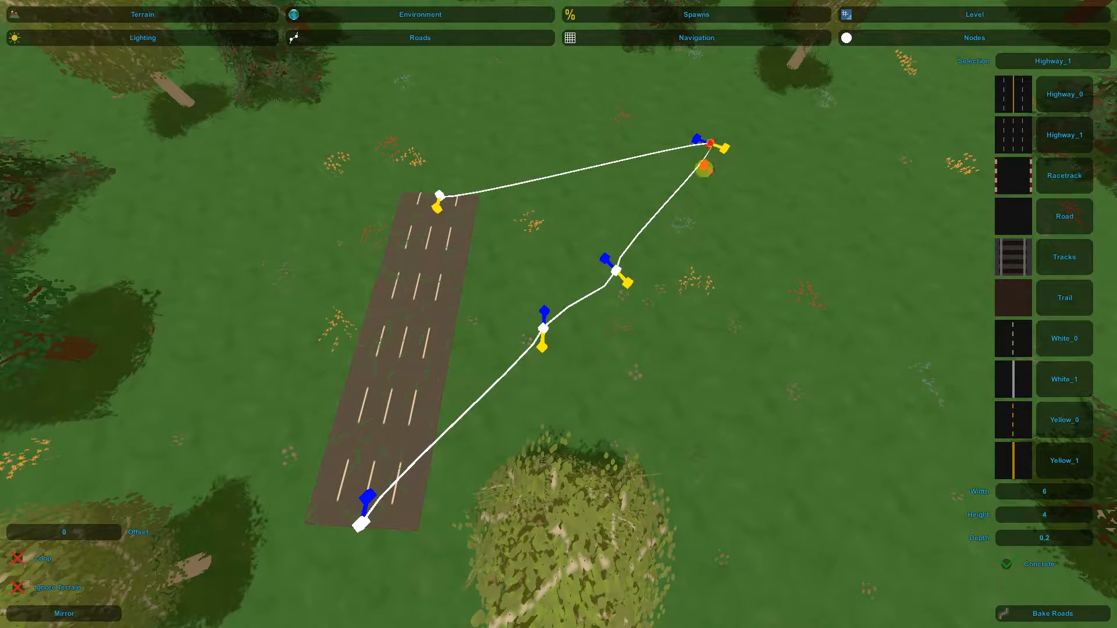
pyautogui.click(1075, 614)
pyautogui.moveTo(815, 297); pyautogui.dragTo(558, 314, button='right')
pyautogui.press('s')
pyautogui.press('w')
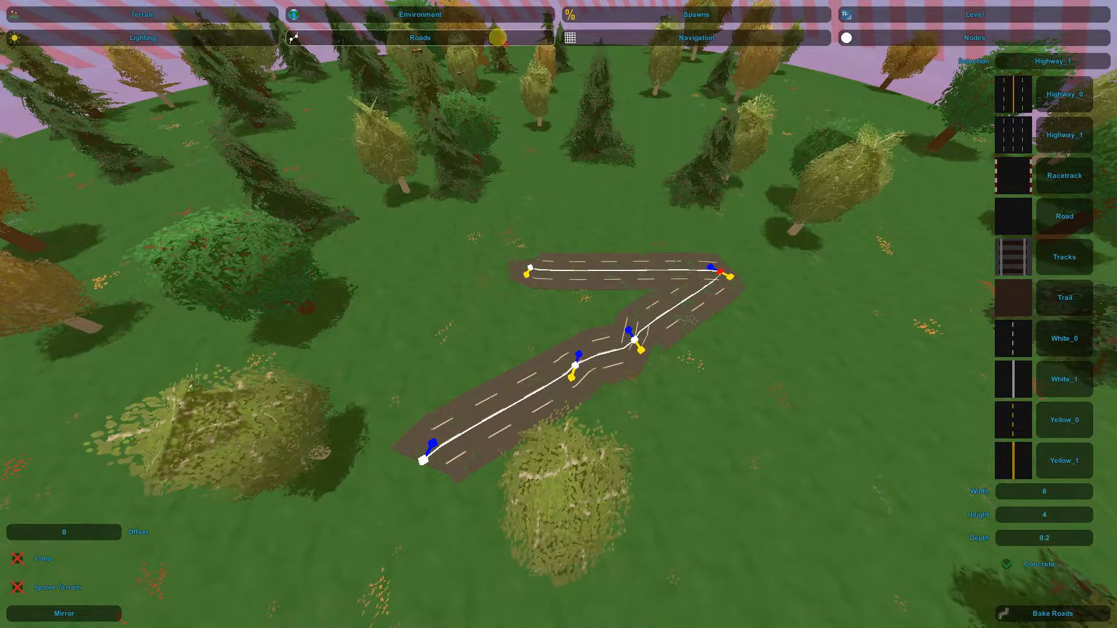
# Step: Place a navigation area around the highway and enlarge its width and height to enclose the road
pyautogui.click(499, 37)
pyautogui.moveTo(605, 38); pyautogui.dragTo(558, 315, button='right')
pyautogui.press('s')
pyautogui.press('w')
pyautogui.click(645, 35)
pyautogui.moveTo(644, 35); pyautogui.dragTo(560, 327, button='right')
pyautogui.press('s')
pyautogui.press('w')
pyautogui.click(560, 329)
pyautogui.moveTo(998, 73); pyautogui.dragTo(1010, 57)
pyautogui.moveTo(478, 301); pyautogui.dragTo(557, 314, button='right')
# Step: Bake the navigation for the area enclosing the highway
pyautogui.press('a')
pyautogui.press('w')
pyautogui.moveTo(558, 313); pyautogui.dragTo(559, 314, button='right')
pyautogui.press('s')
pyautogui.press('s')
pyautogui.press('w')
pyautogui.moveTo(536, 366); pyautogui.dragTo(558, 314, button='right')
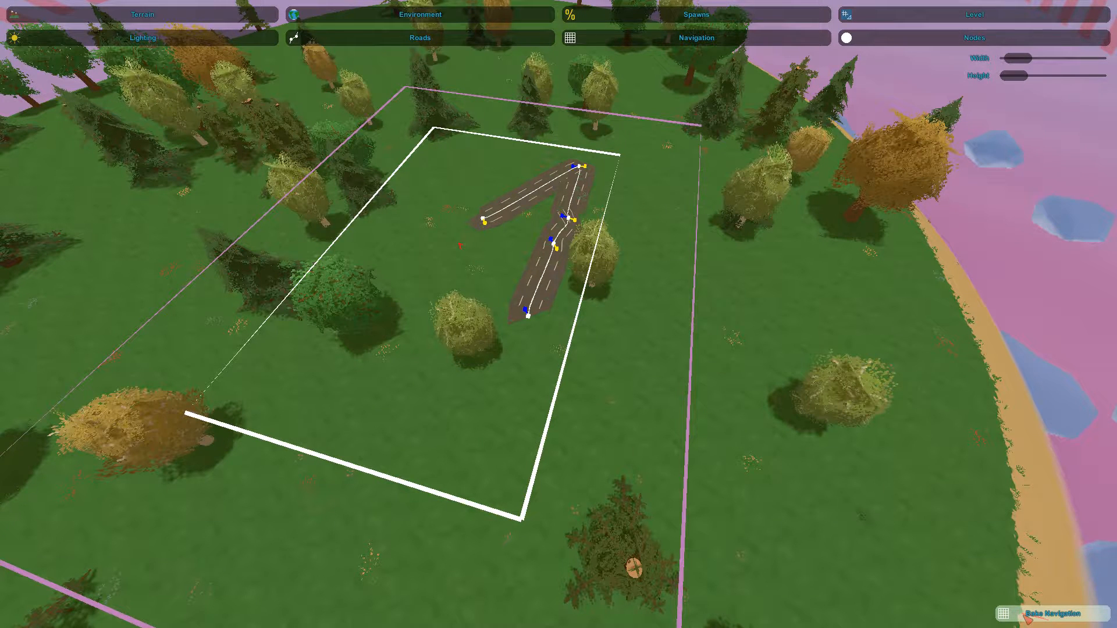
pyautogui.click(1027, 616)
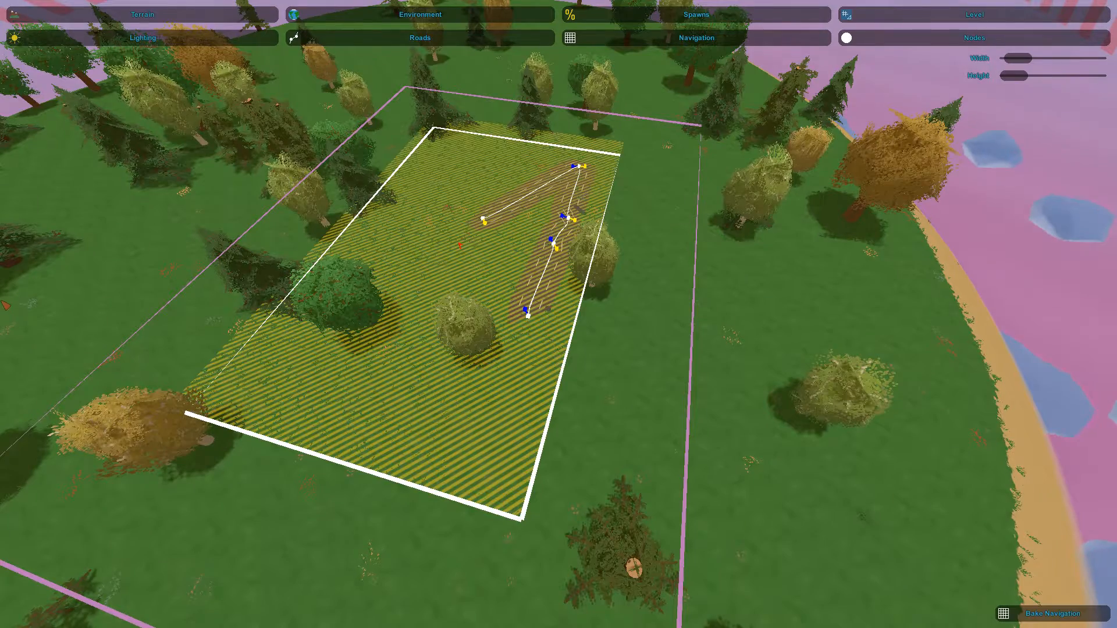
pyautogui.press('w')
pyautogui.moveTo(592, 351); pyautogui.dragTo(559, 314, button='right')
pyautogui.click(805, 34)
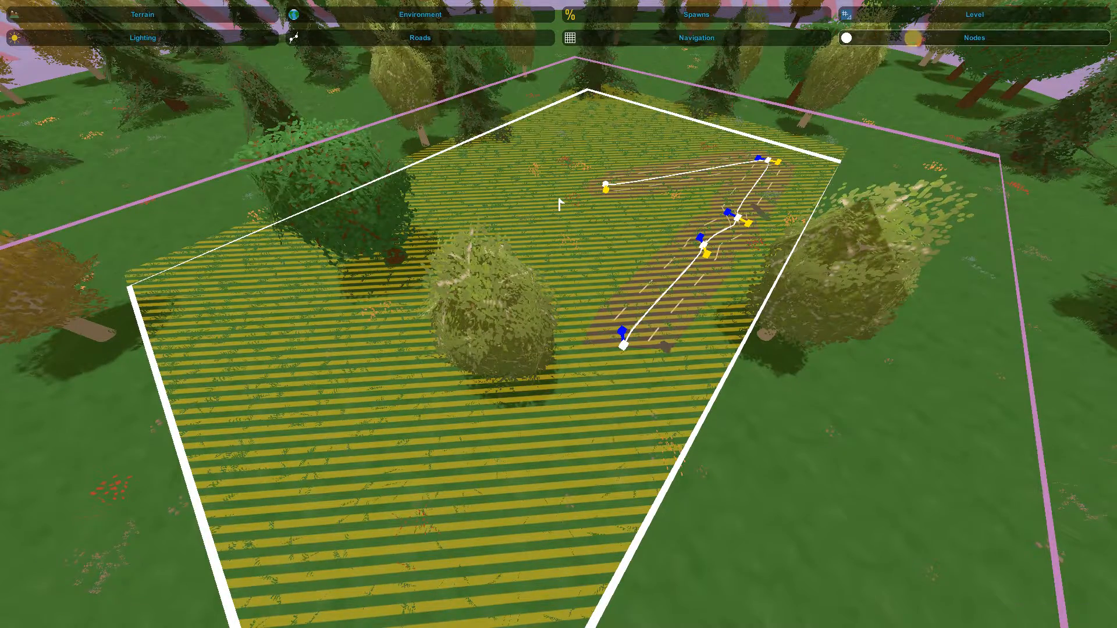
# Step: Place a location node on the grass near the island's edge and name it Island
pyautogui.click(914, 33)
pyautogui.moveTo(830, 138); pyautogui.dragTo(559, 315, button='right')
pyautogui.press('s')
pyautogui.press('w')
pyautogui.moveTo(920, 223); pyautogui.dragTo(559, 314, button='right')
pyautogui.press('w')
pyautogui.click(559, 314)
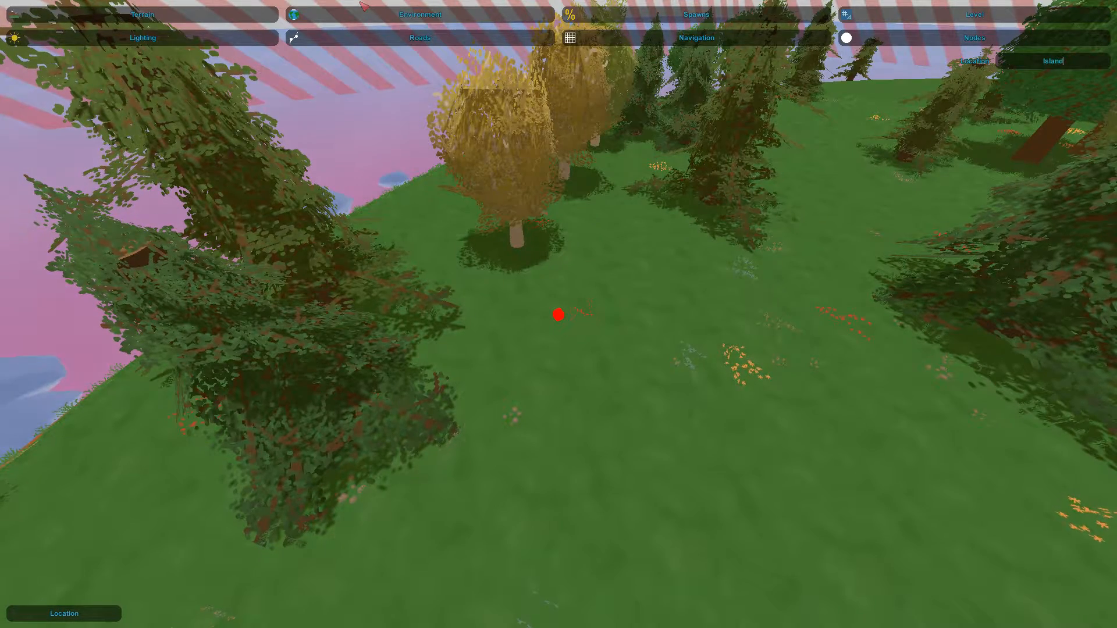
pyautogui.click(891, 35)
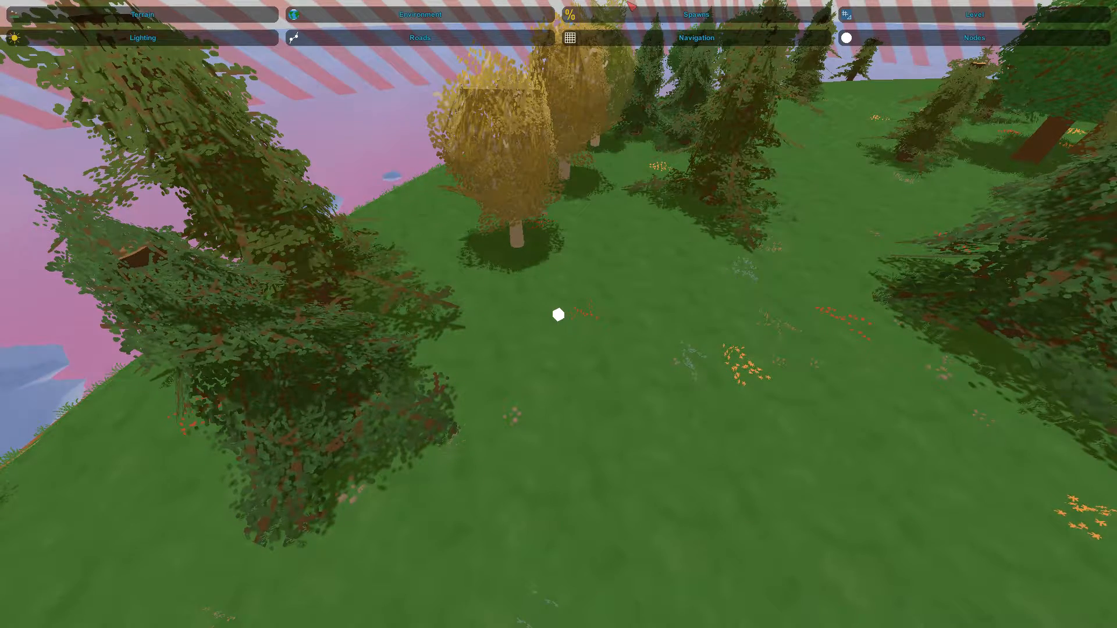
# Step: Examine the spawn categories for animals, items, zombies and vehicles
pyautogui.press('s')
pyautogui.moveTo(568, 304); pyautogui.dragTo(558, 314, button='right')
pyautogui.press('w')
pyautogui.click(618, 16)
pyautogui.press('s')
pyautogui.press('w')
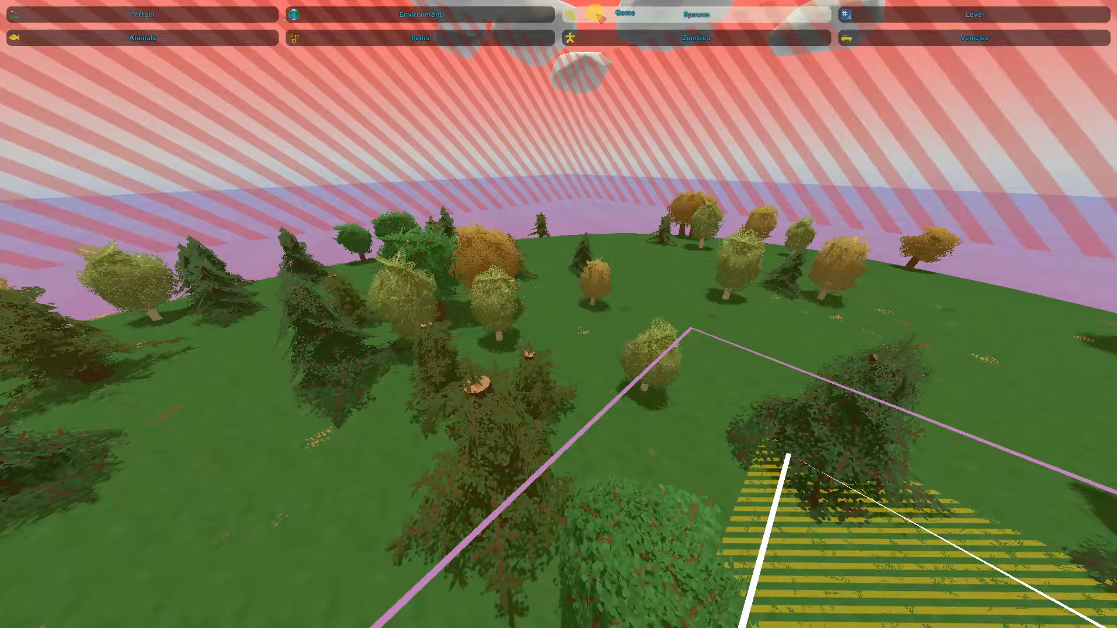
pyautogui.moveTo(648, 75); pyautogui.dragTo(560, 309, button='right')
pyautogui.press('s')
pyautogui.press('a')
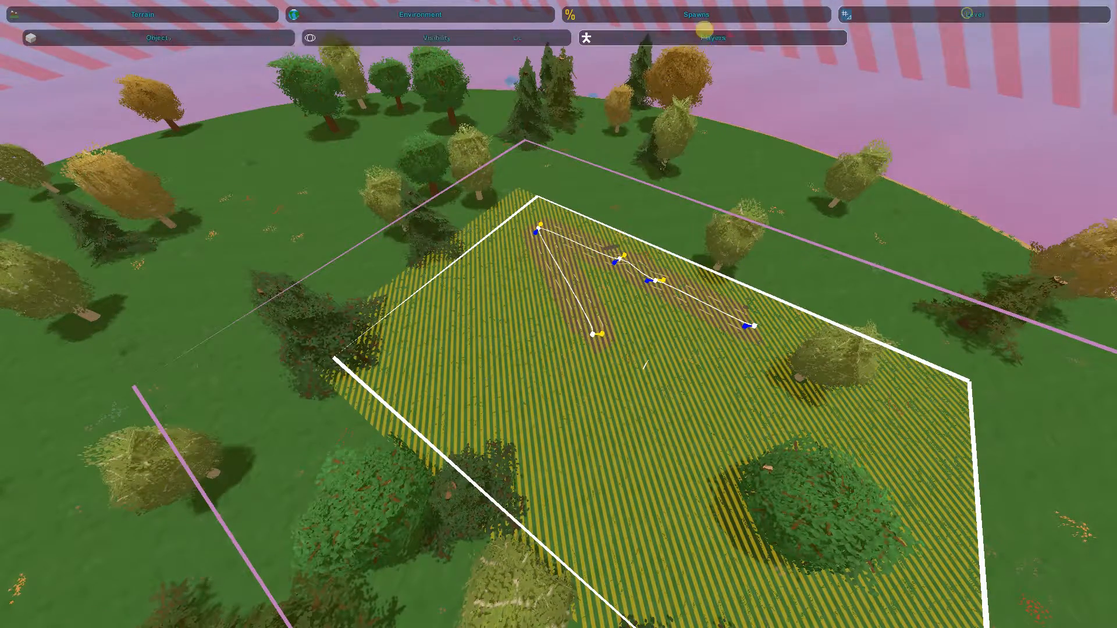
# Step: Add a player spawn point on the open grass of the island
pyautogui.press('s')
pyautogui.moveTo(628, 40); pyautogui.dragTo(559, 314, button='right')
pyautogui.click(657, 42)
pyautogui.press('w')
pyautogui.moveTo(654, 61); pyautogui.dragTo(559, 314, button='right')
pyautogui.press('s')
pyautogui.press('w')
pyautogui.click(561, 344)
pyautogui.moveTo(795, 404); pyautogui.dragTo(559, 314, button='right')
pyautogui.press('s')
pyautogui.press('w')
pyautogui.press('s')
pyautogui.press('w')
pyautogui.press('s')
pyautogui.press('w')
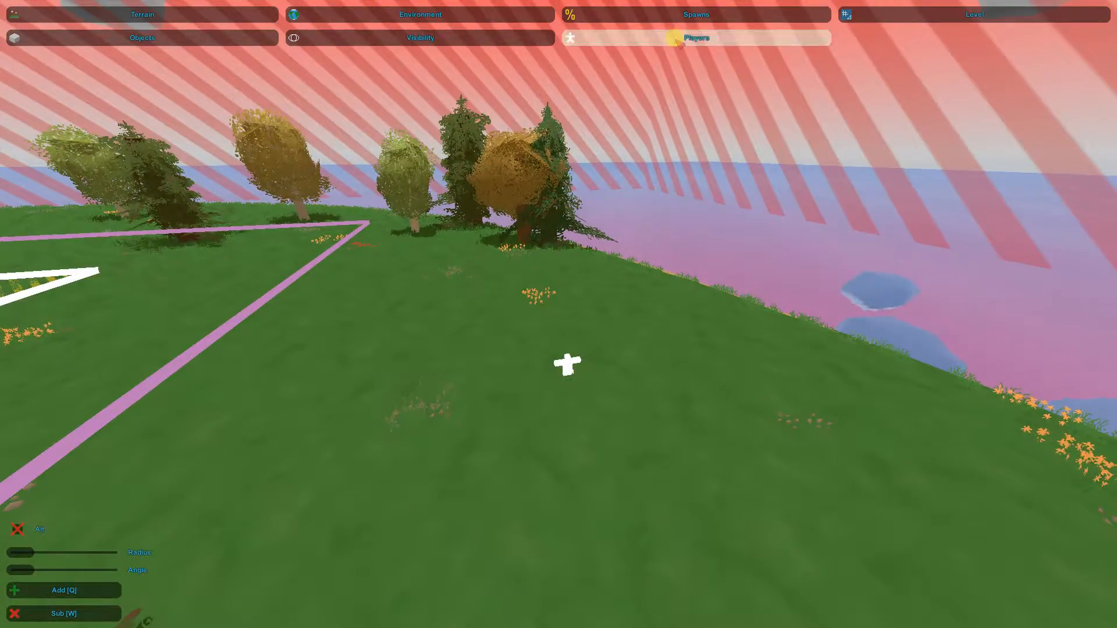
# Step: Search the placeable objects for Apartment and choose Apartment #2
pyautogui.click(142, 37)
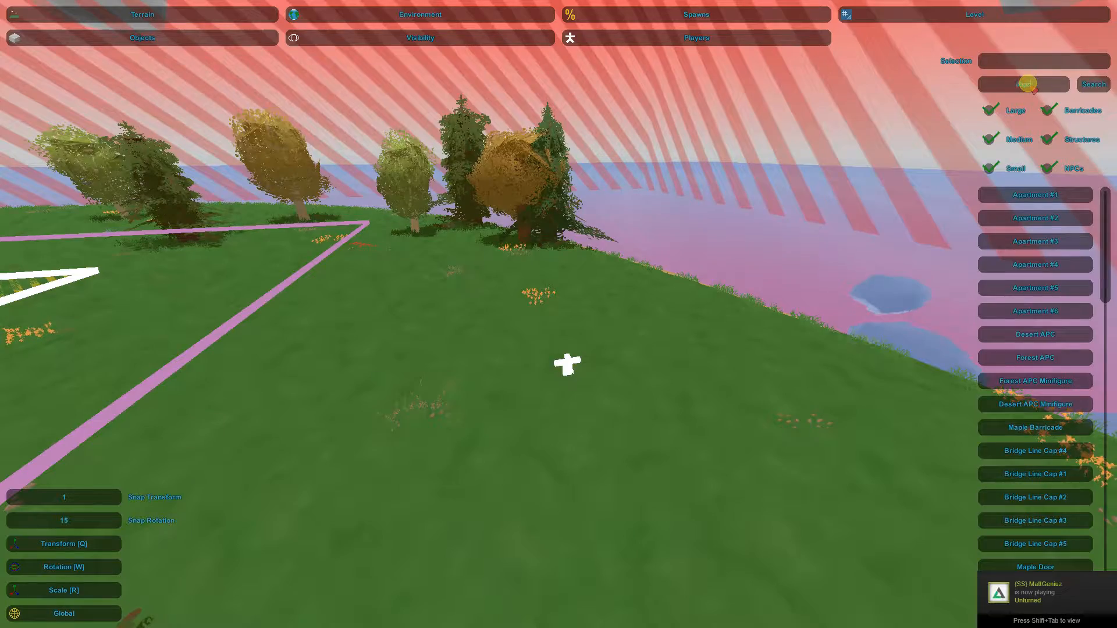
pyautogui.press('Return')
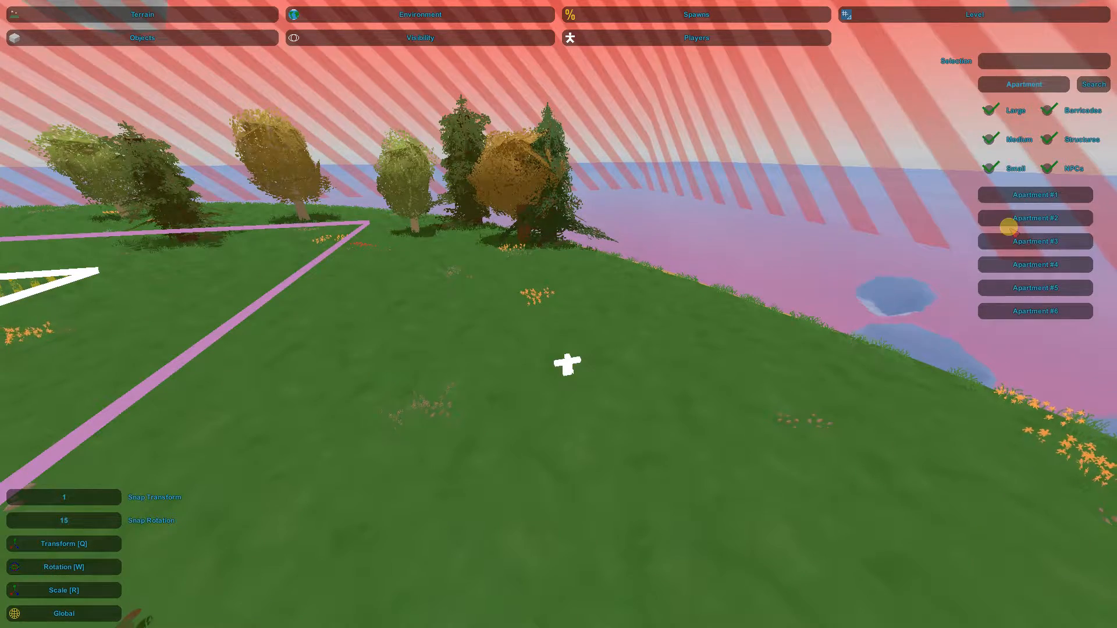
pyautogui.click(1009, 224)
# Step: Place the apartment building on the open grass at the player spawn near the shore and adjust its position
pyautogui.press('s')
pyautogui.moveTo(1009, 225); pyautogui.dragTo(558, 314, button='right')
pyautogui.press('e')
pyautogui.press('w')
pyautogui.click(558, 314)
pyautogui.press('s')
pyautogui.press('w')
pyautogui.press('s')
pyautogui.press('w')
pyautogui.click(559, 314)
pyautogui.press('q')
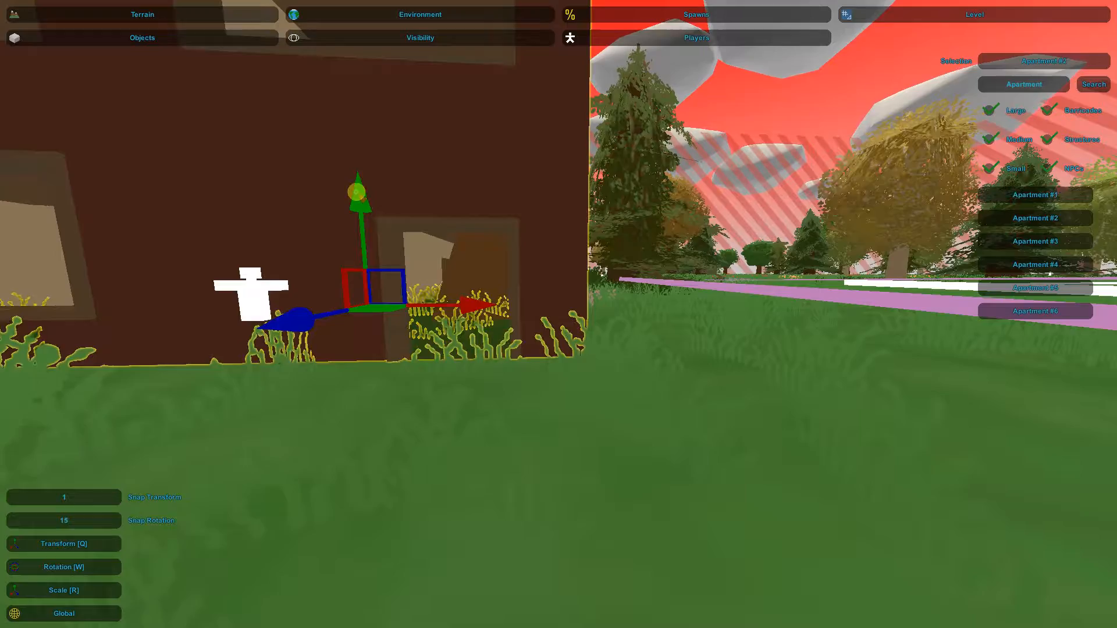
pyautogui.click(481, 157)
# Step: Save the level with the placed apartment building
pyautogui.press('w')
pyautogui.moveTo(481, 157); pyautogui.dragTo(558, 314, button='right')
pyautogui.press('s')
pyautogui.press('w')
pyautogui.moveTo(629, 292); pyautogui.dragTo(558, 314, button='right')
pyautogui.press('Escape')
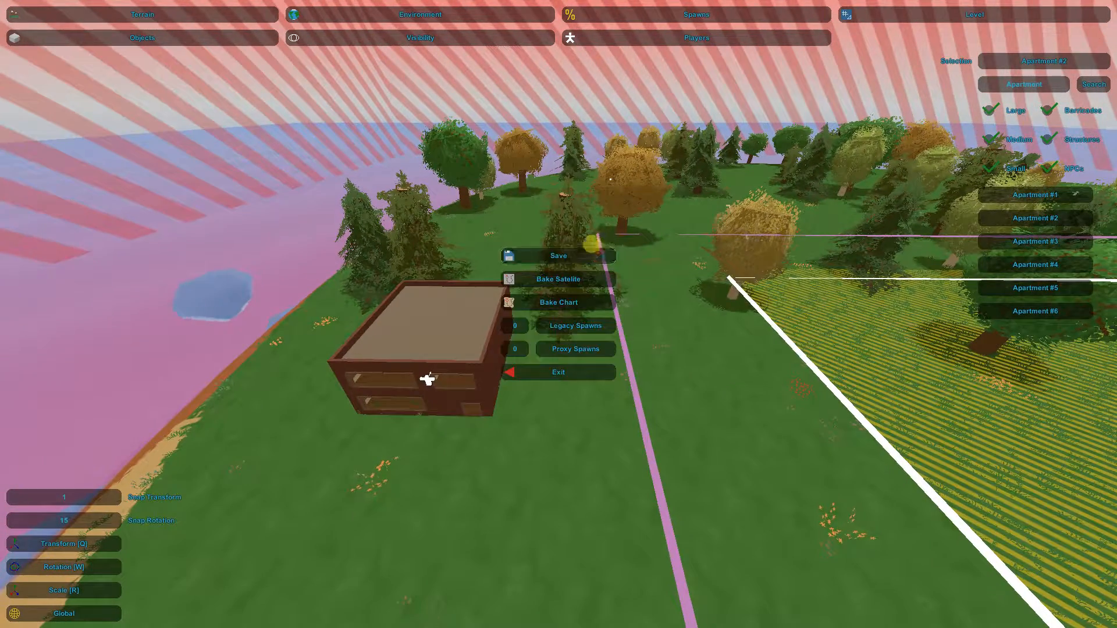
pyautogui.click(598, 253)
pyautogui.press('Escape')
# Step: Clear the object name filter and turn off all object type filters, from Large to NPCs
pyautogui.press('s')
pyautogui.moveTo(598, 253); pyautogui.dragTo(558, 314, button='right')
pyautogui.press('w')
pyautogui.press('s')
pyautogui.press('a')
pyautogui.press('w')
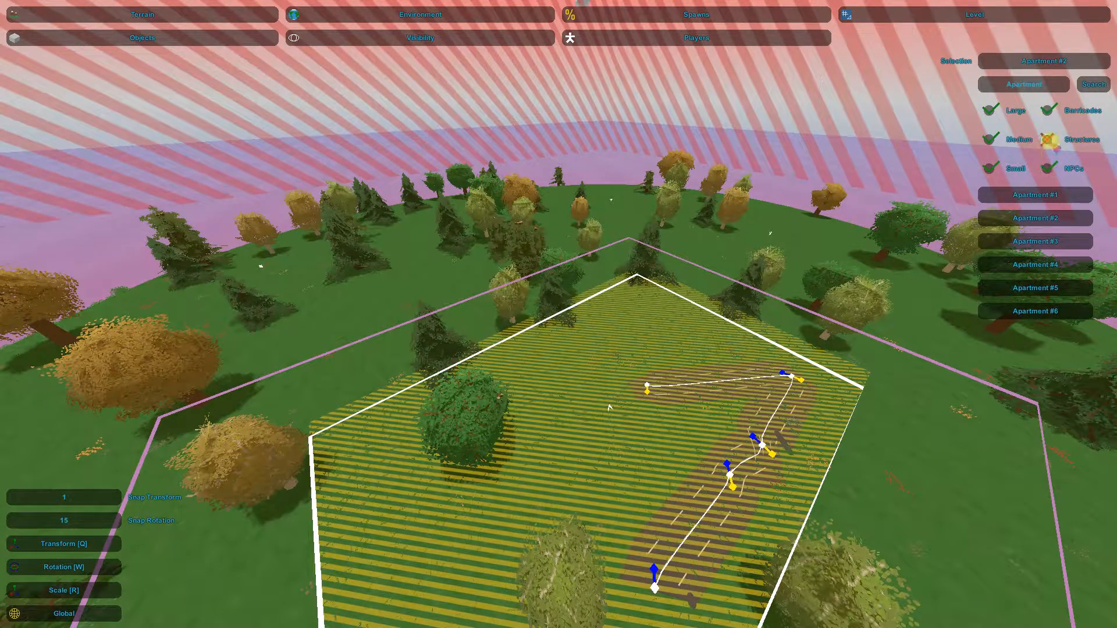
pyautogui.click(988, 139)
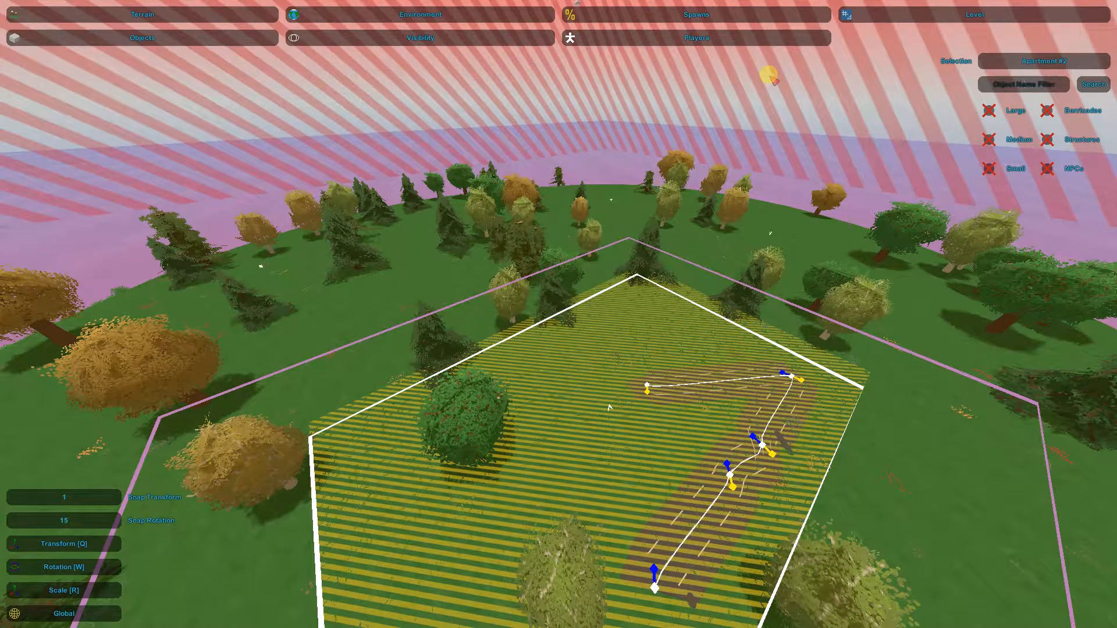
pyautogui.press('s')
pyautogui.moveTo(681, 255); pyautogui.dragTo(558, 314, button='right')
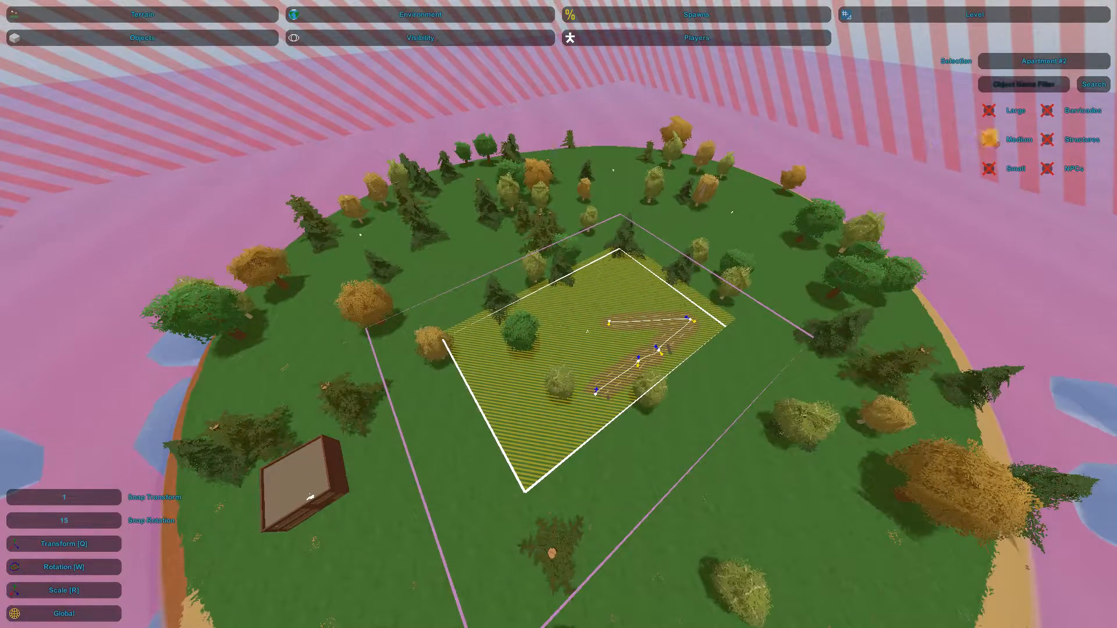
# Step: Turn on the Large, Medium, Small, Barricades, Structures and NPCs object filters
pyautogui.click(988, 117)
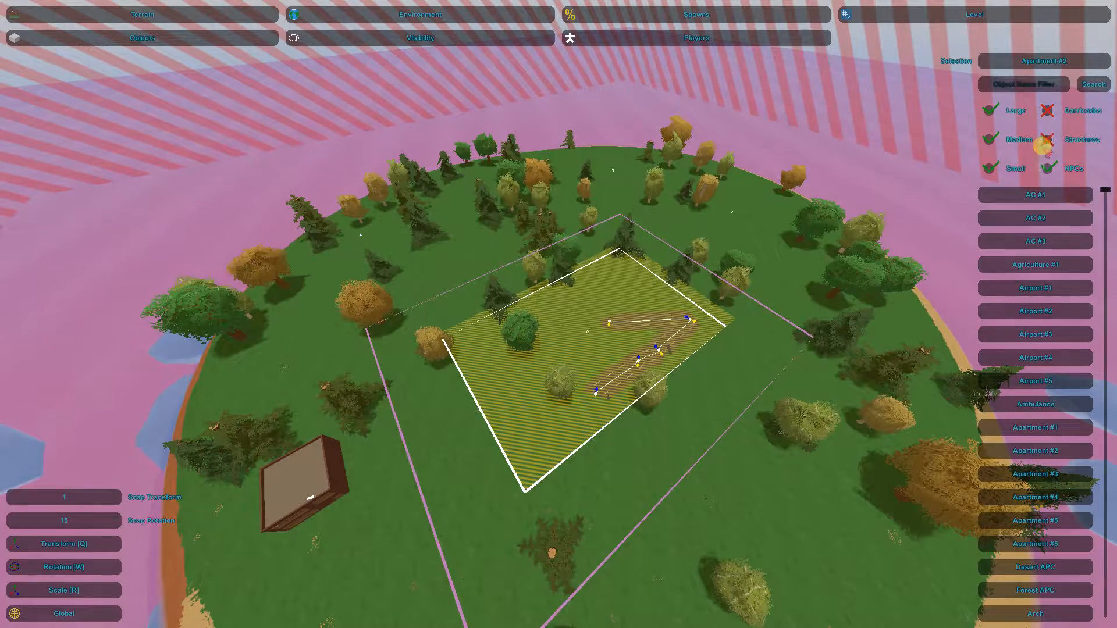
pyautogui.moveTo(826, 238); pyautogui.dragTo(558, 314, button='right')
pyautogui.press('s')
pyautogui.press('w')
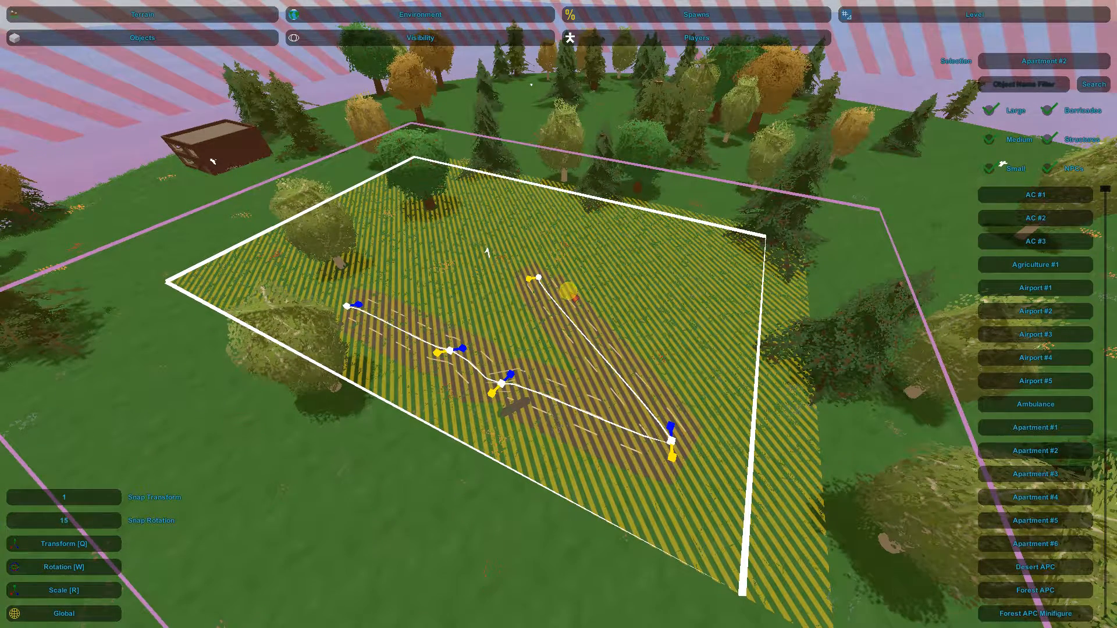
pyautogui.click(708, 15)
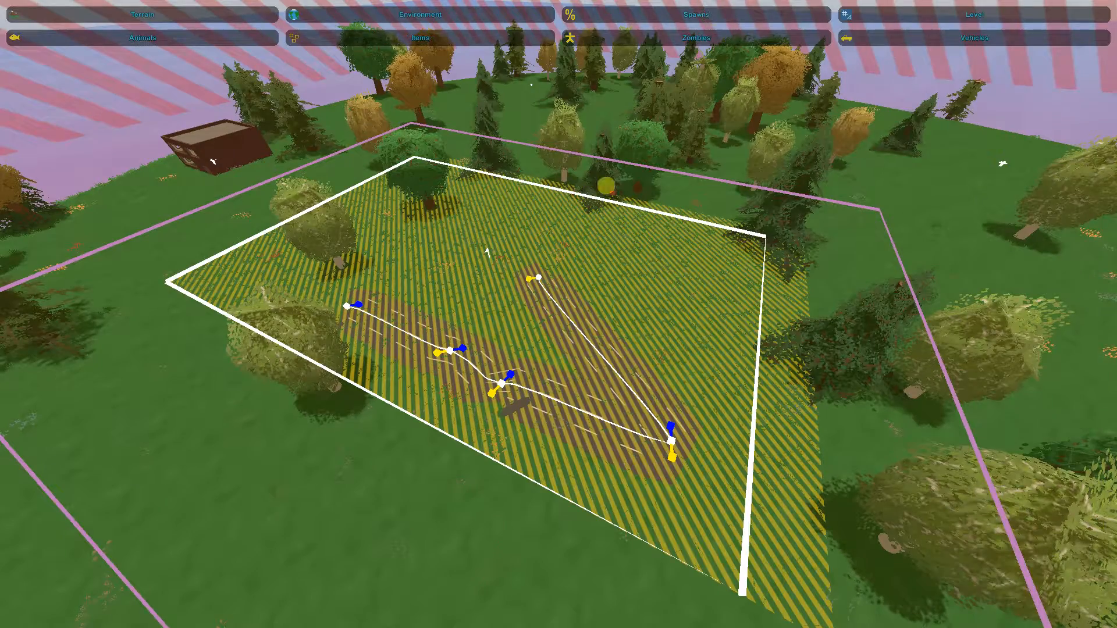
pyautogui.click(625, 13)
pyautogui.moveTo(558, 314); pyautogui.dragTo(558, 314, button='right')
pyautogui.press('s')
# Step: Lower the terrain height to dig a small round pond in the grass beside the outer navigation border
pyautogui.click(174, 14)
pyautogui.click(182, 38)
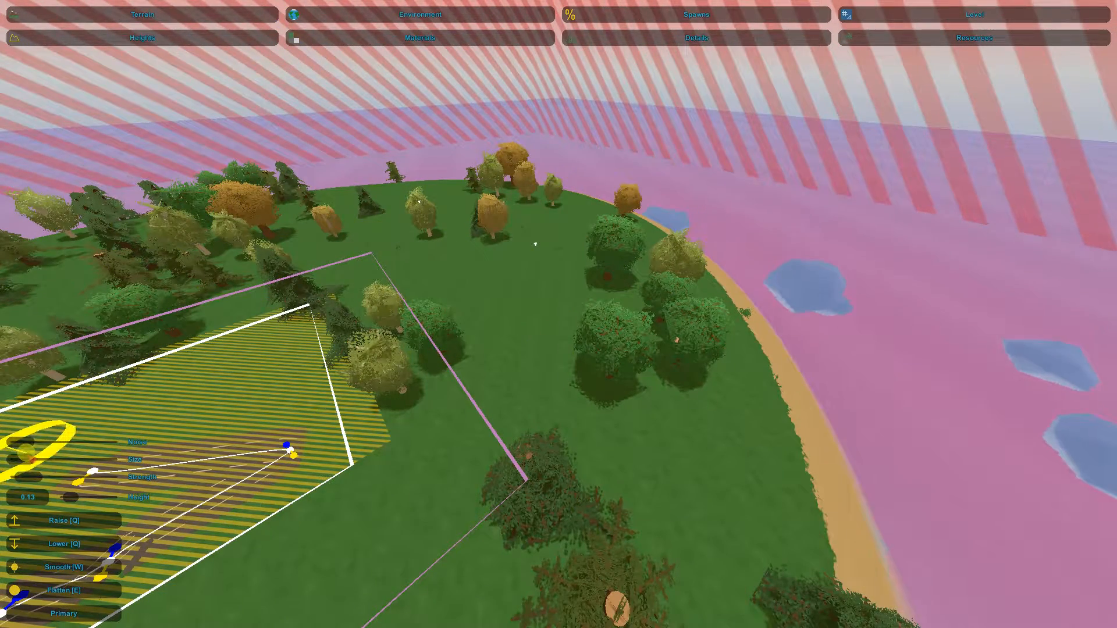
pyautogui.press('w')
pyautogui.moveTo(506, 271); pyautogui.dragTo(558, 314, button='right')
pyautogui.moveTo(524, 319); pyautogui.dragTo(519, 332)
pyautogui.moveTo(528, 328); pyautogui.dragTo(558, 314, button='right')
pyautogui.press('s')
pyautogui.press('Escape')
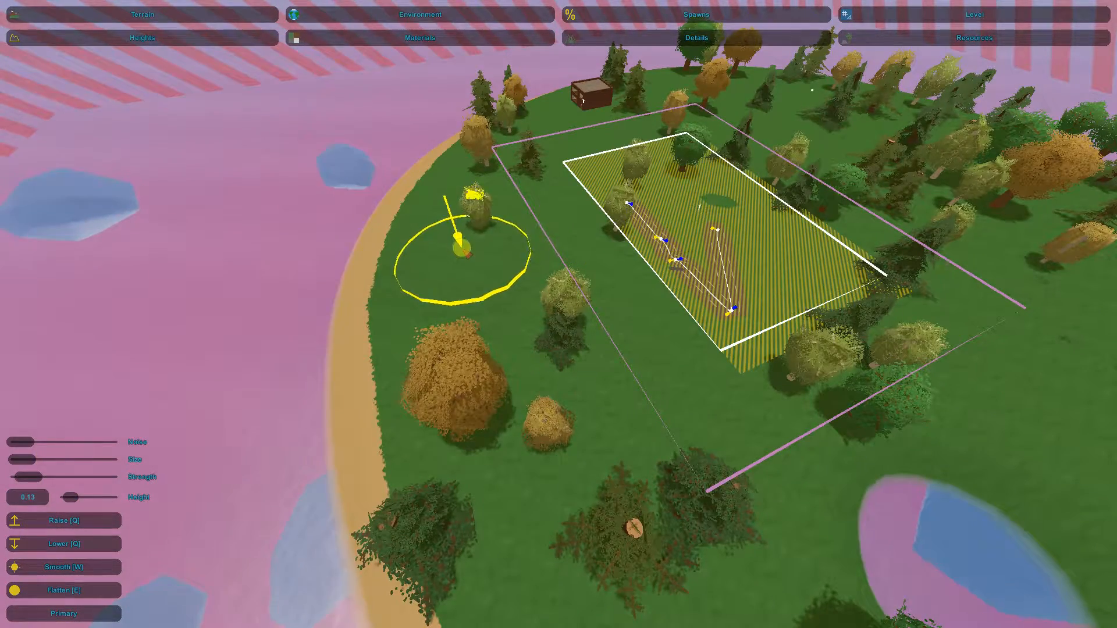
# Step: Examine the island from a distance and from above, including the pond, road, trees and apartment building
pyautogui.moveTo(461, 263); pyautogui.dragTo(558, 314, button='right')
pyautogui.press('w')
pyautogui.press('s')
pyautogui.press('s')
pyautogui.press('Escape')
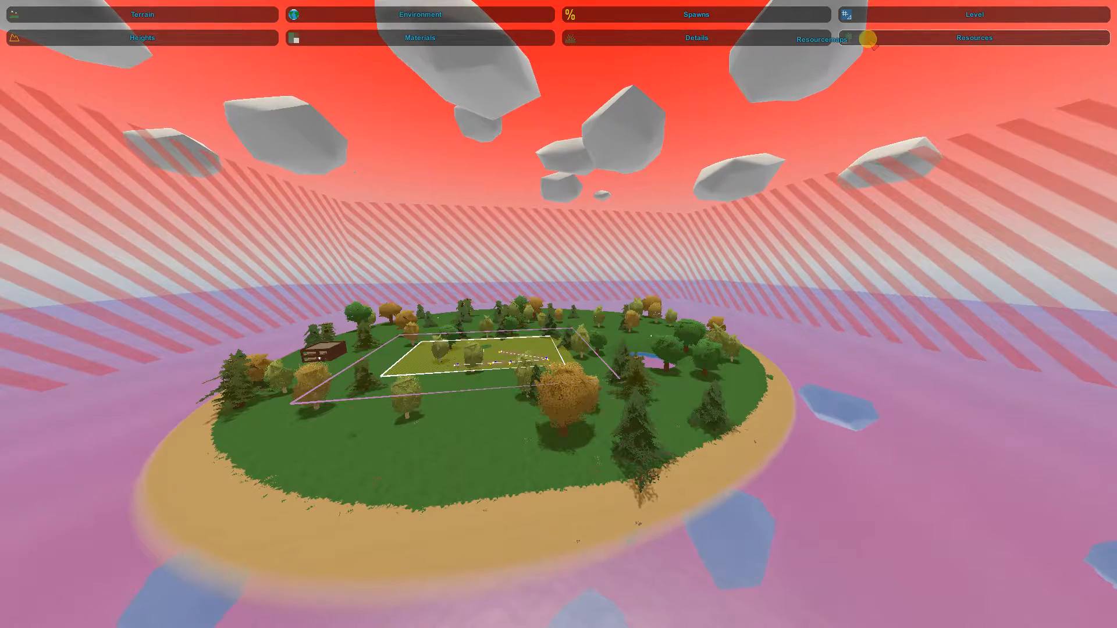
pyautogui.moveTo(868, 39); pyautogui.dragTo(560, 313, button='right')
pyautogui.press('w')
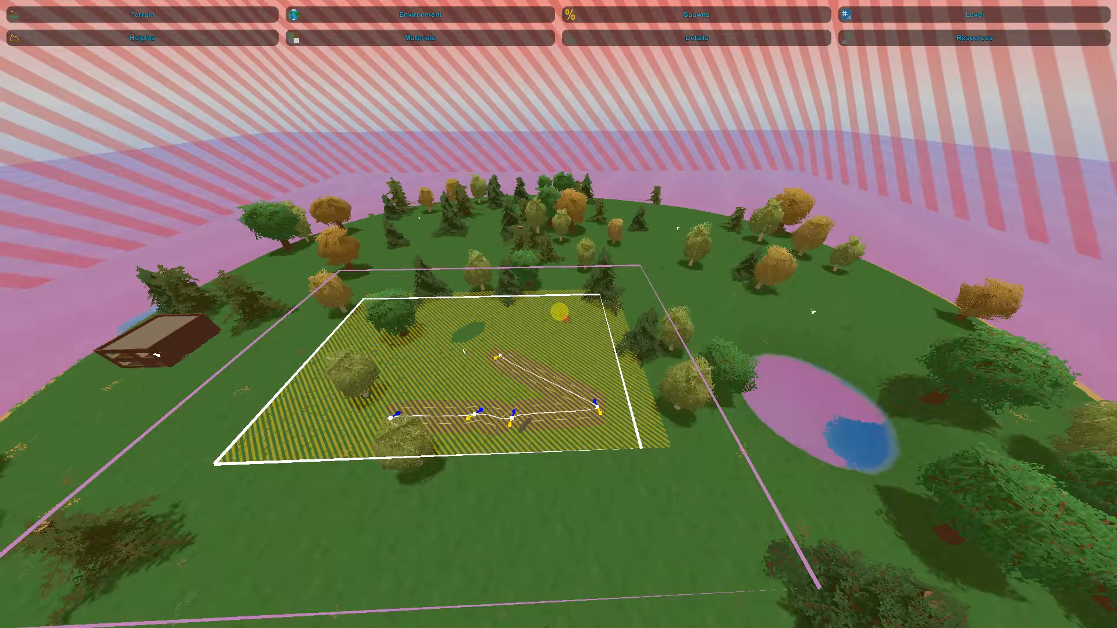
pyautogui.moveTo(553, 265); pyautogui.dragTo(556, 308, button='right')
pyautogui.press('w')
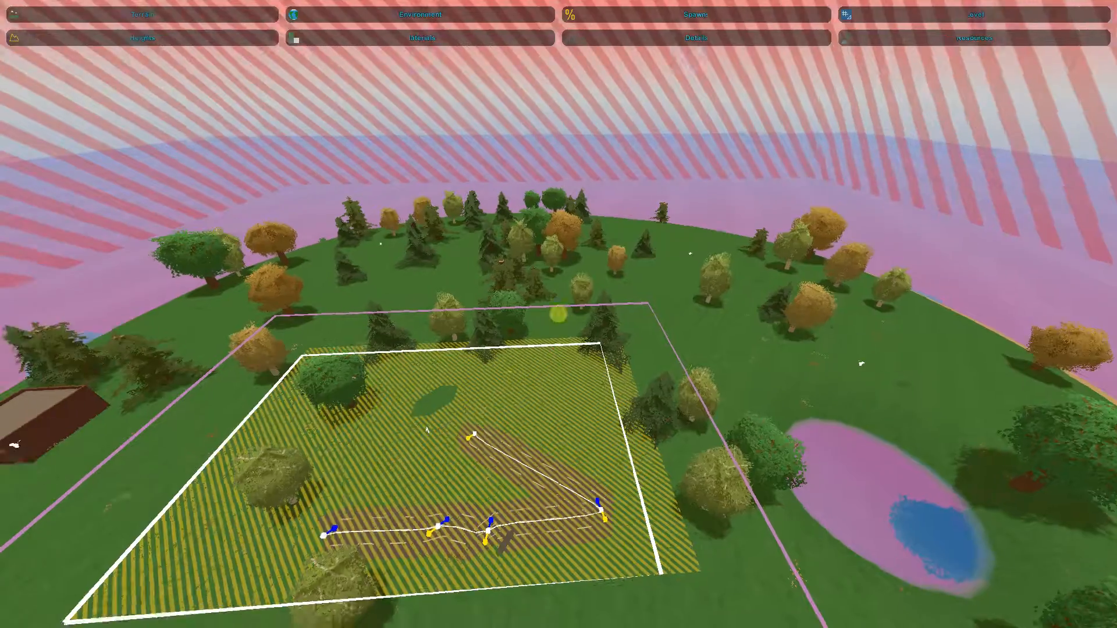